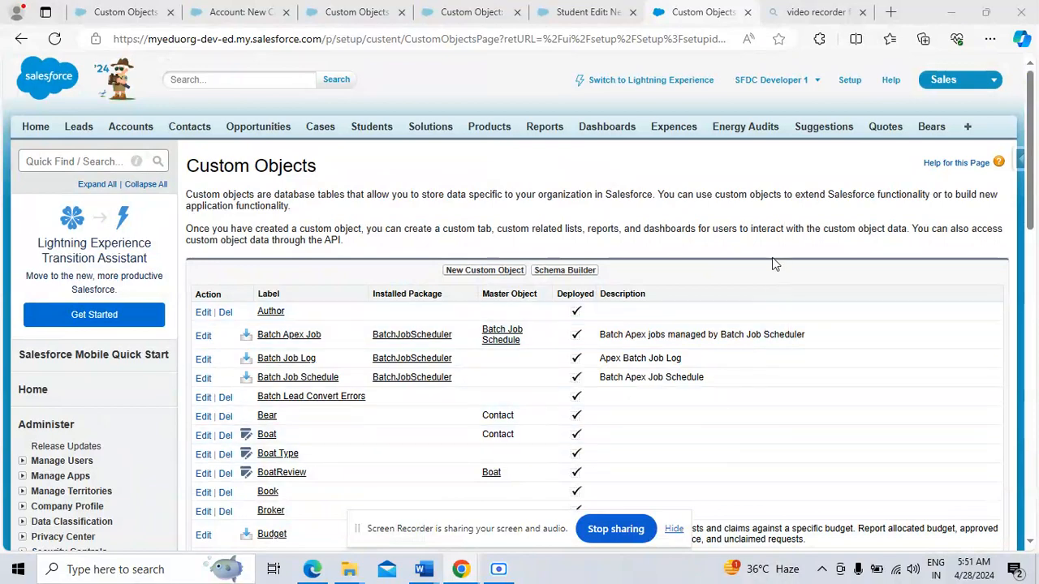
# Find the custom Objects page in Setup by searching for "object", and start a new custom object.
pyautogui.click(850, 84)
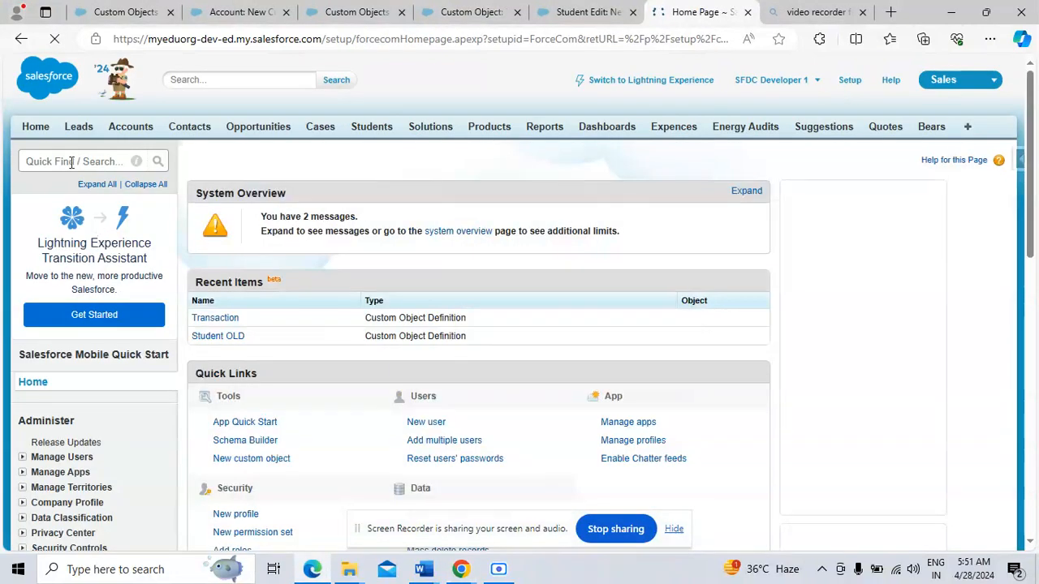
pyautogui.click(71, 161)
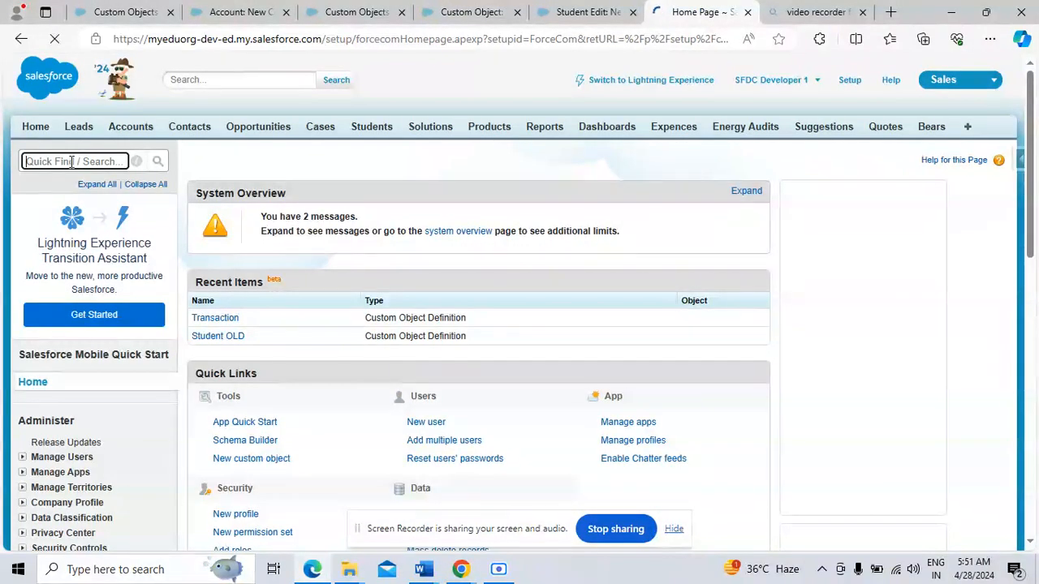
pyautogui.write('object')
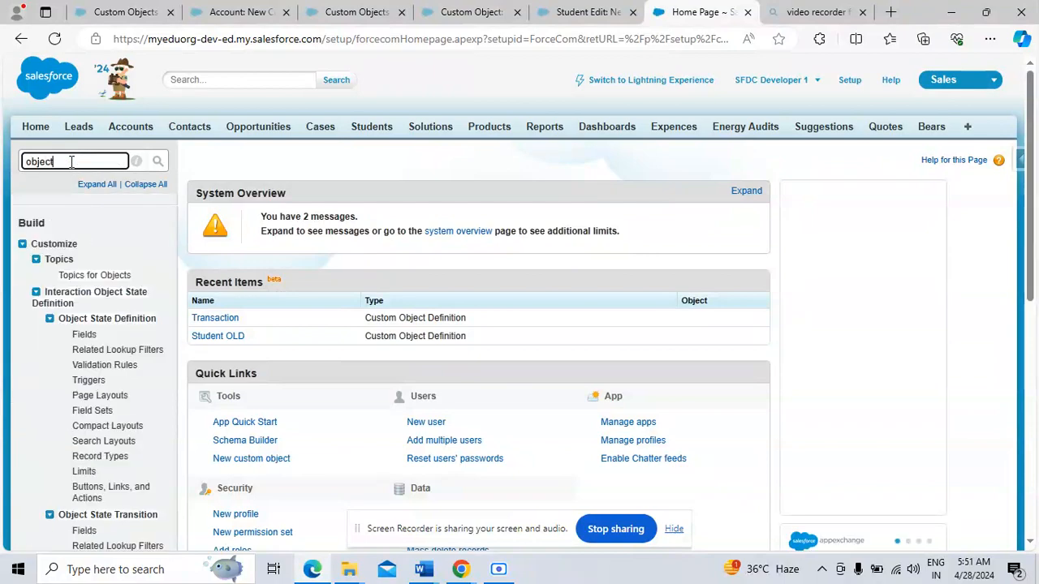
pyautogui.scroll(-6, 121, 325)
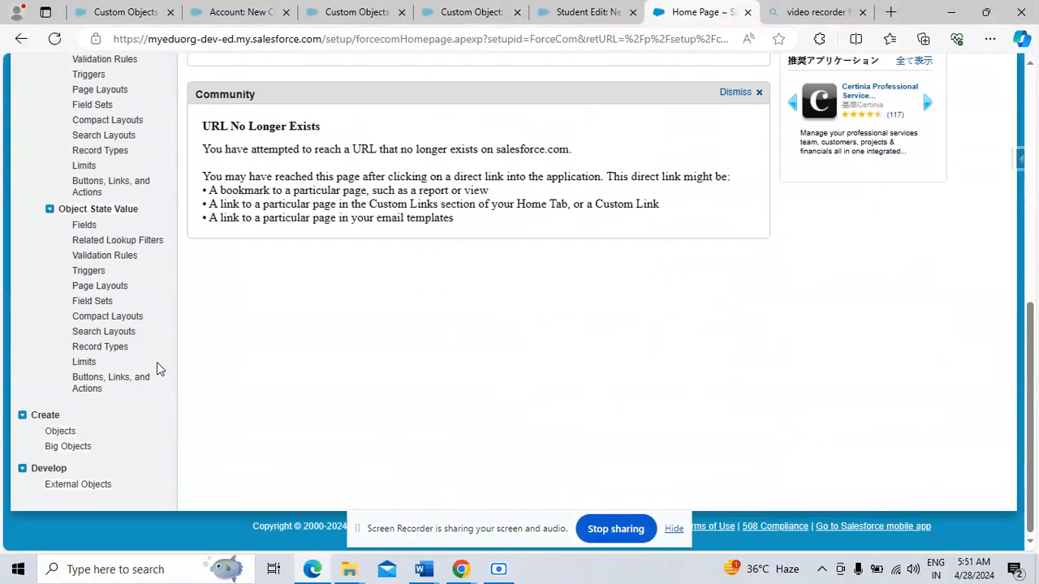
pyautogui.click(59, 432)
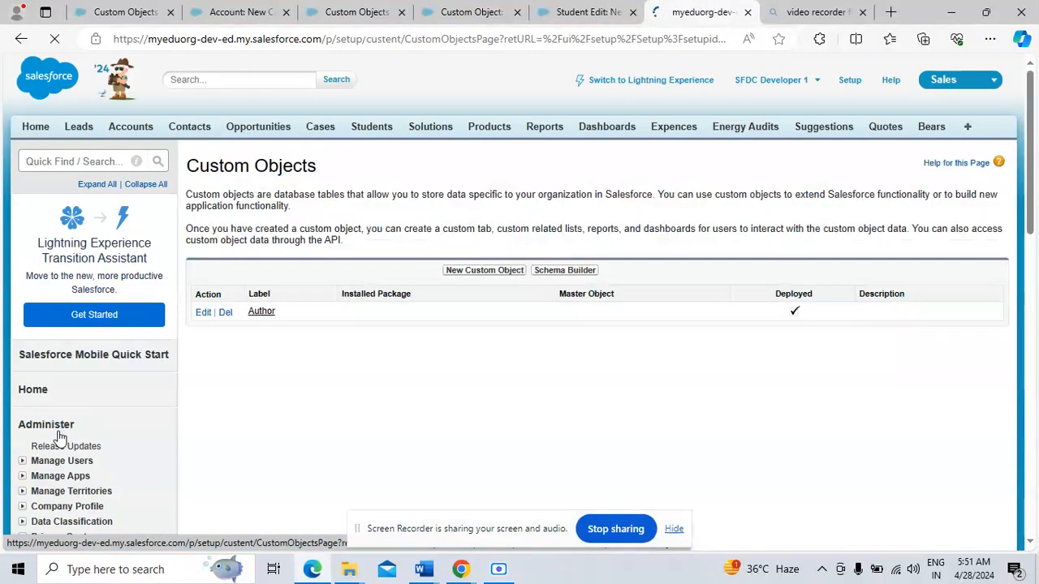
pyautogui.click(492, 273)
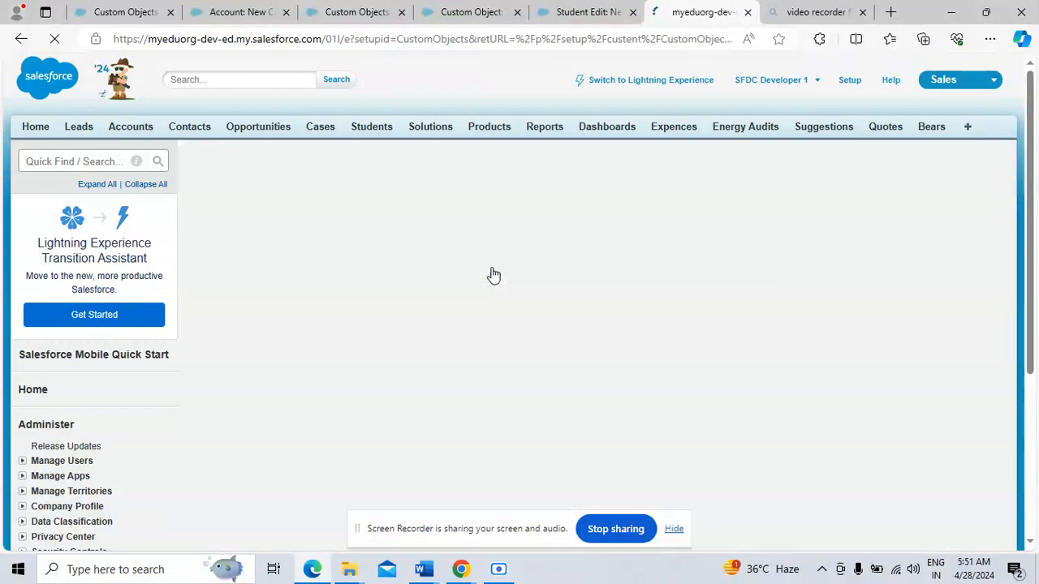
# Set the new custom object's label to Student and its plural label to Students.
pyautogui.click(389, 304)
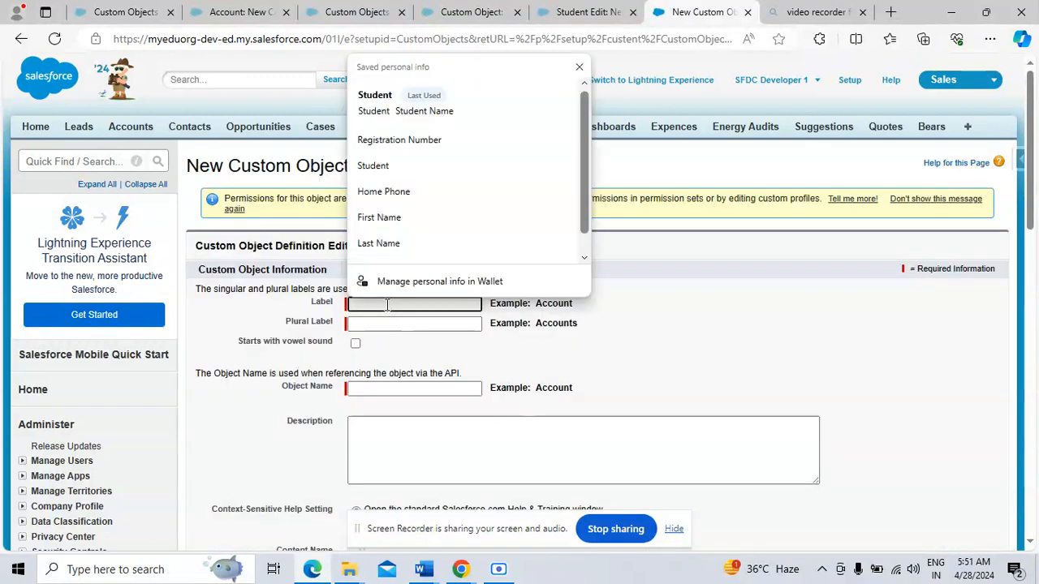
pyautogui.write('Student')
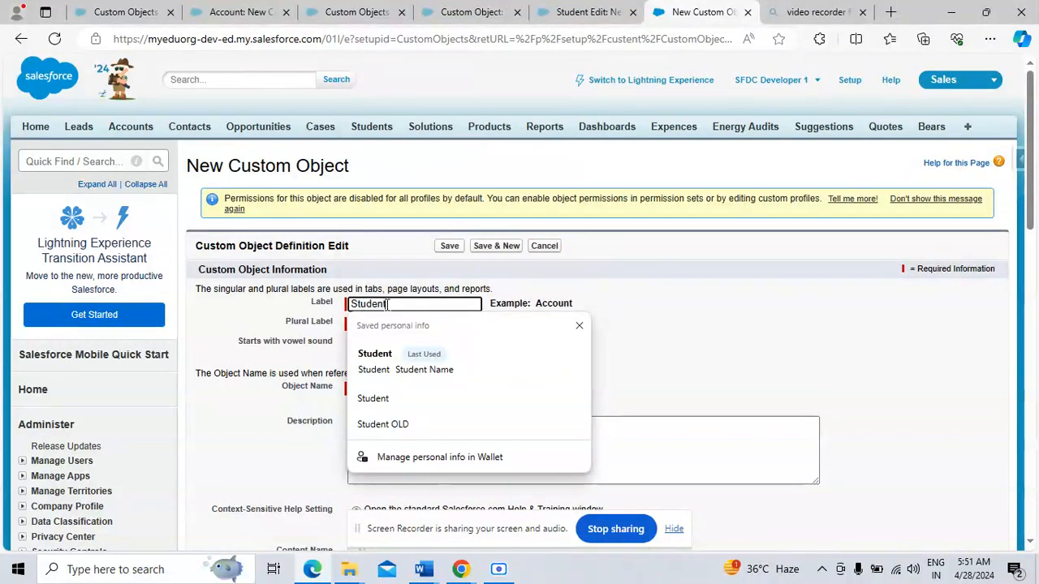
pyautogui.press('Tab')
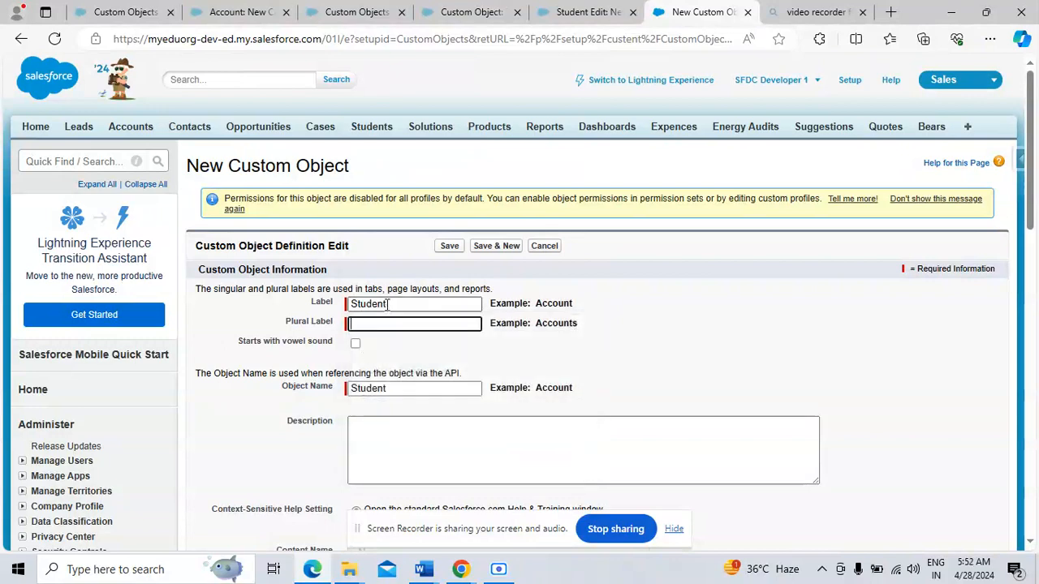
pyautogui.doubleClick(402, 305)
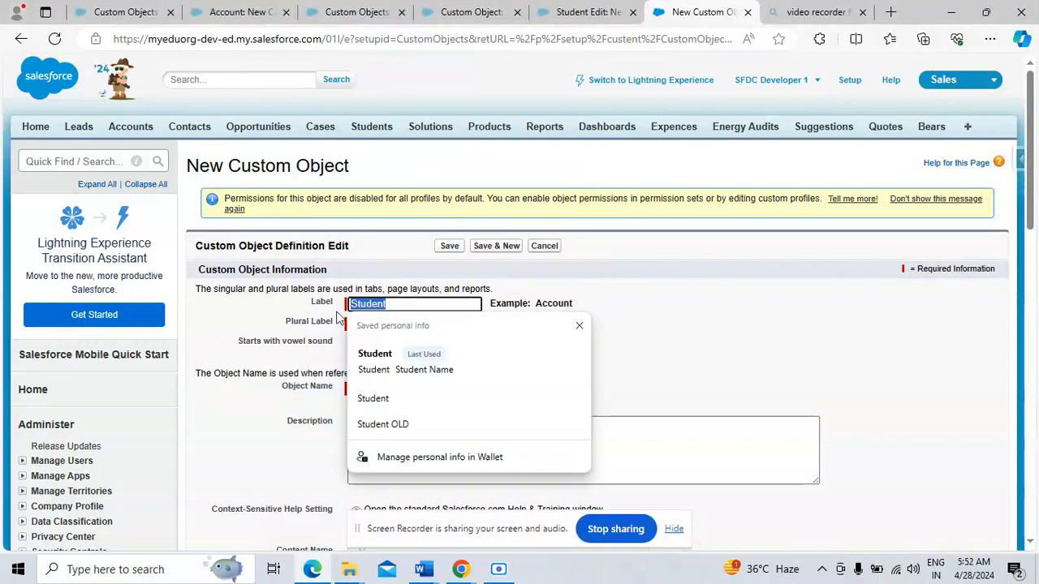
pyautogui.click(409, 325)
pyautogui.write('Students')
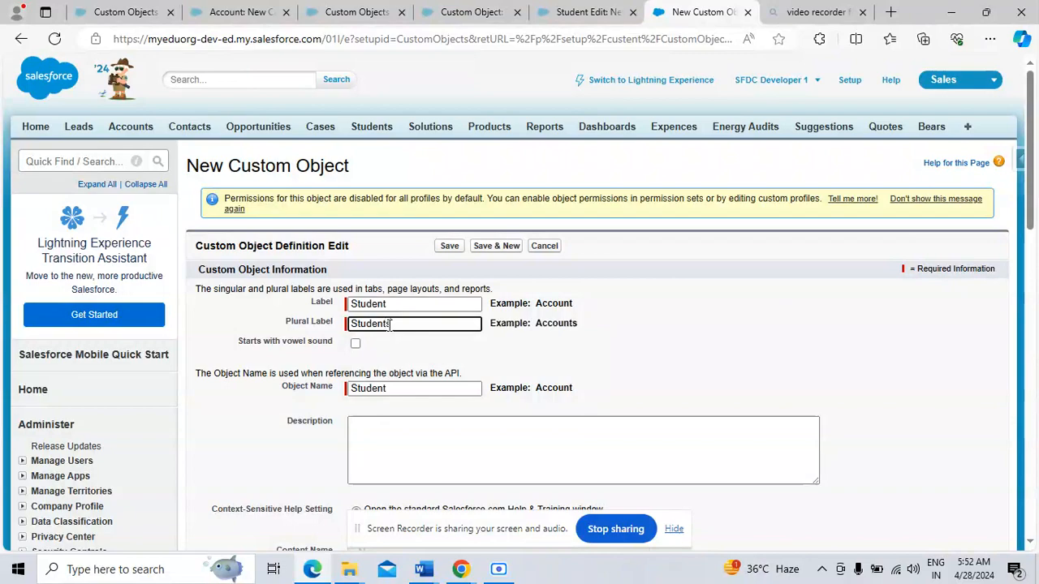
pyautogui.click(714, 340)
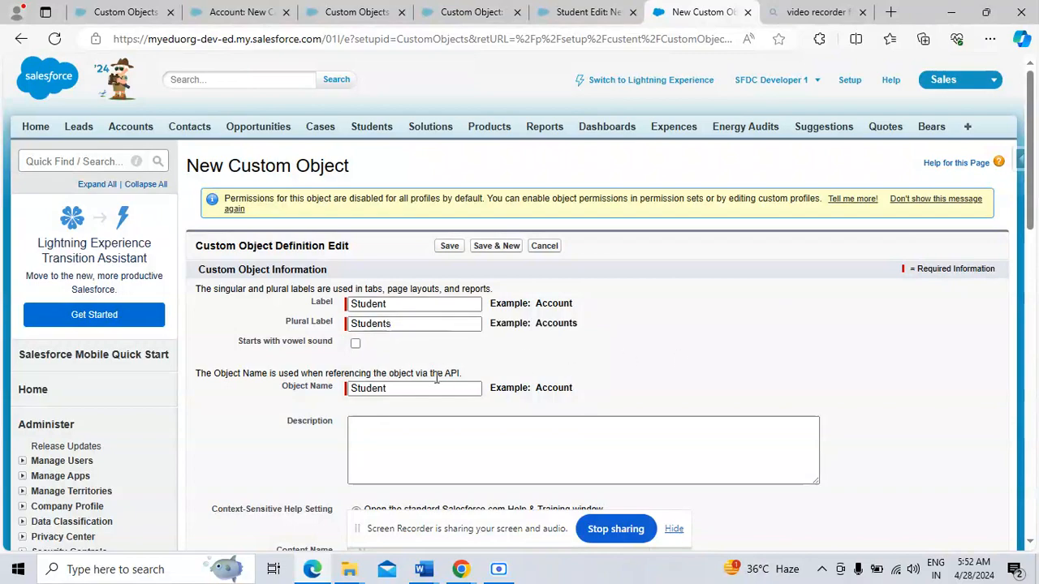
# Set the record name's data type to Auto Number and change the record name to Student ID.
pyautogui.scroll(-2, 398, 341)
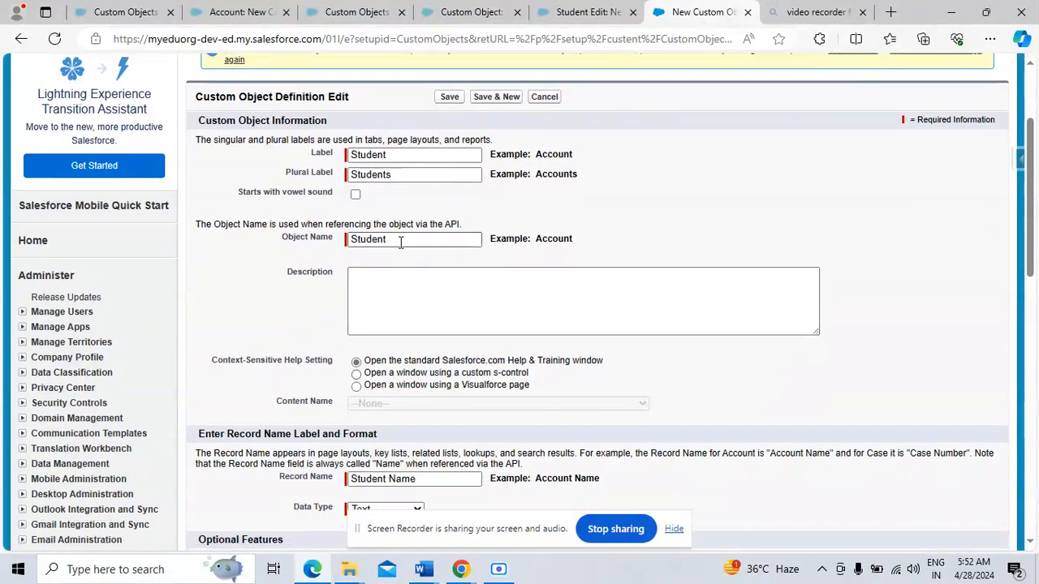
pyautogui.scroll(-4, 406, 252)
pyautogui.click(418, 180)
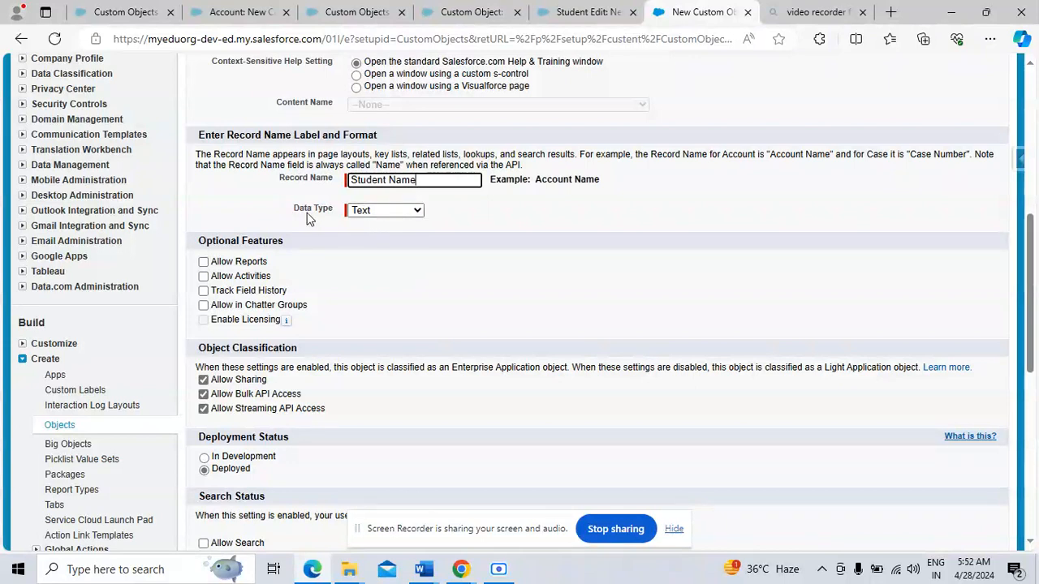
pyautogui.click(391, 212)
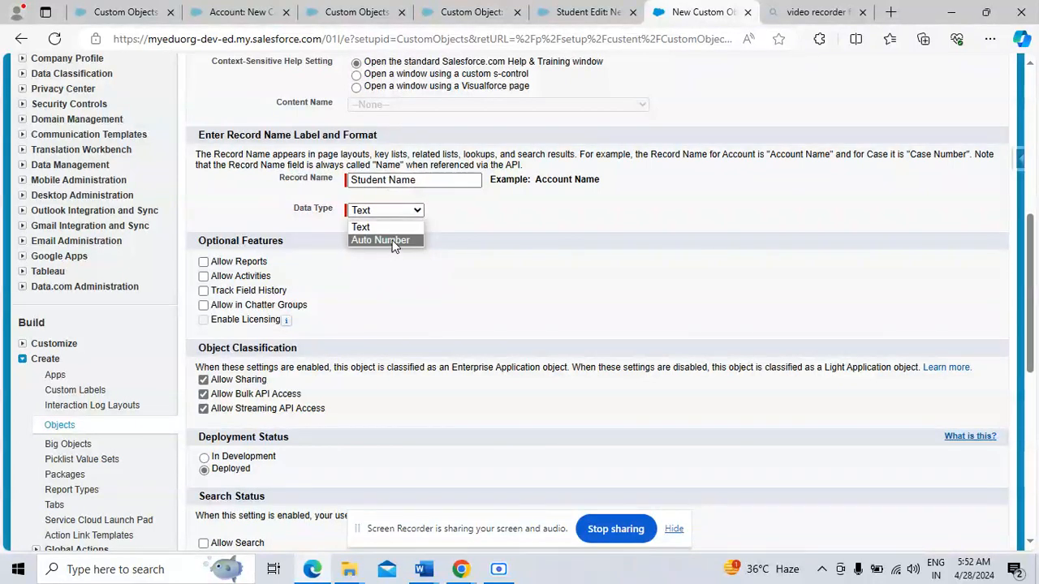
pyautogui.click(392, 240)
pyautogui.moveTo(388, 180); pyautogui.dragTo(446, 181)
pyautogui.write('ID')
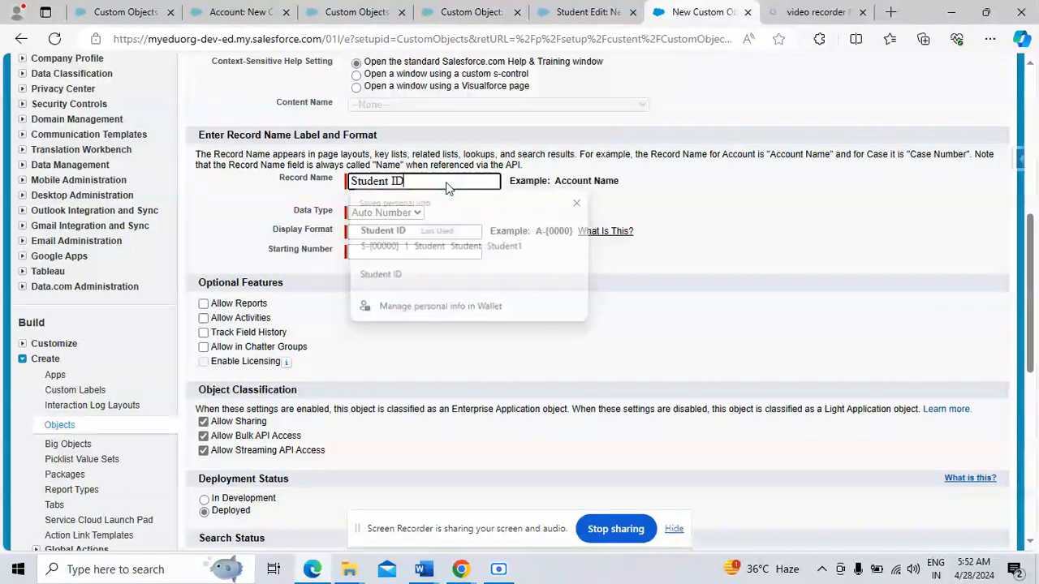
# Set the Student ID display format to S-{00000} and the starting number to 1.
pyautogui.click(405, 232)
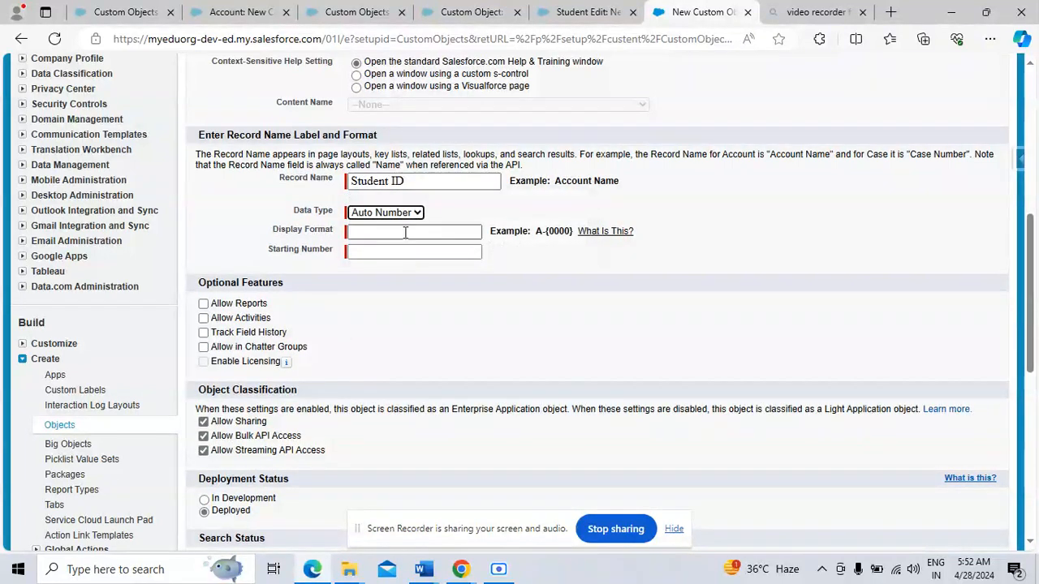
pyautogui.click(405, 232)
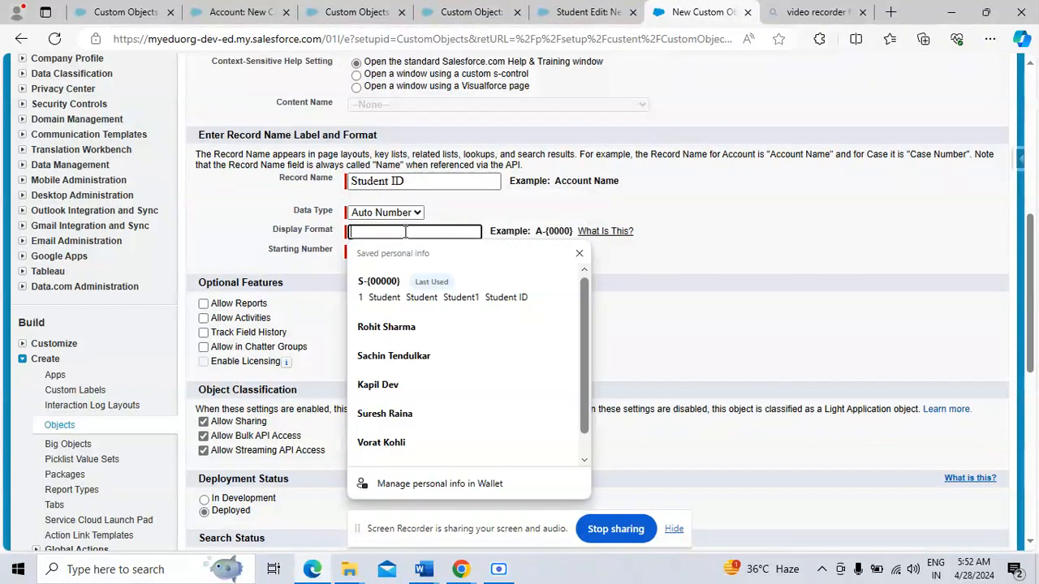
pyautogui.click(396, 286)
pyautogui.click(394, 300)
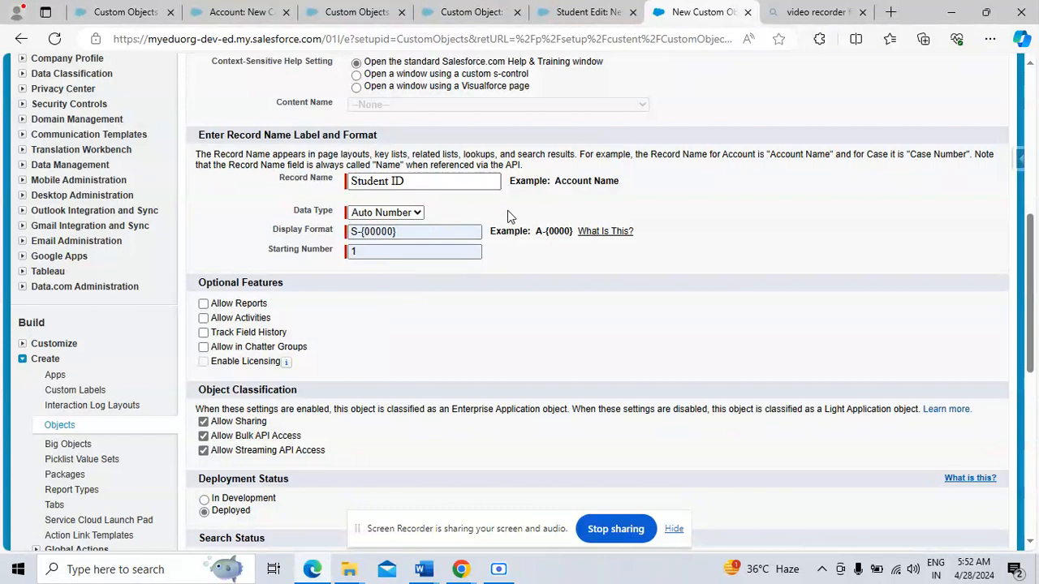
# Enable the optional features Allow Reports, Allow Activities, Track Field History and Allow in Chatter Groups.
pyautogui.scroll(-2, 340, 320)
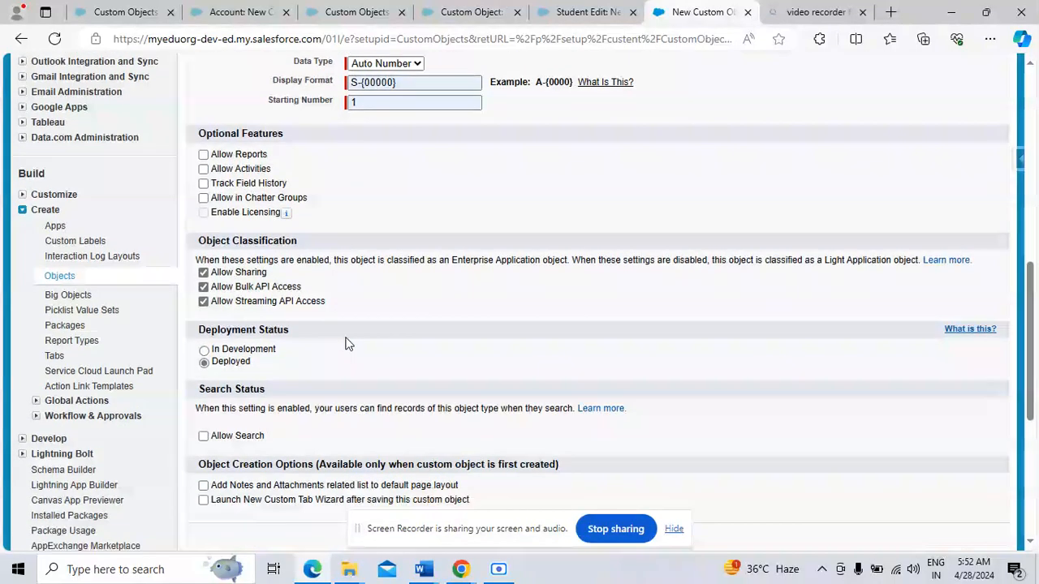
pyautogui.click(203, 155)
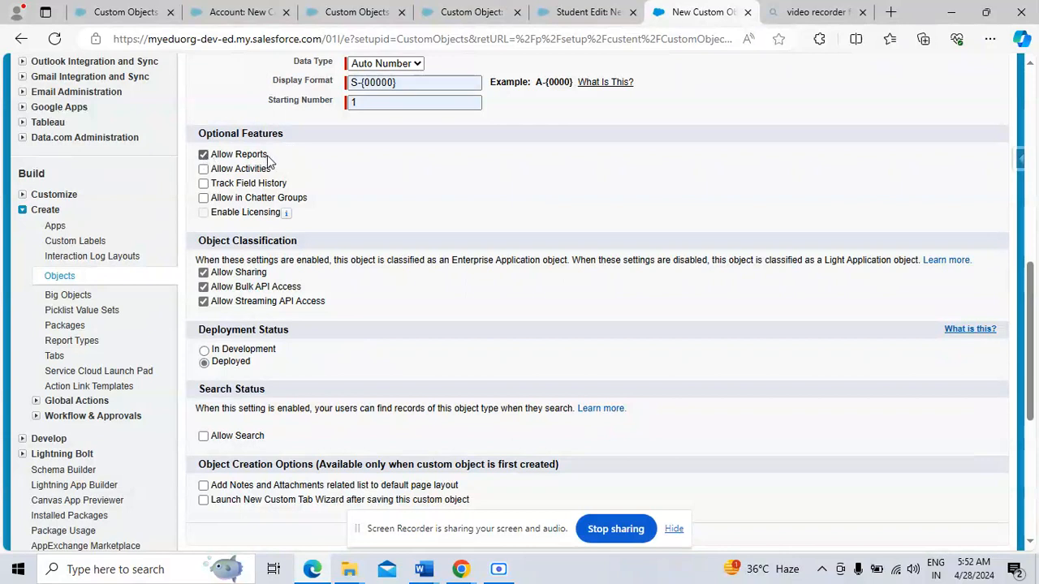
pyautogui.click(204, 169)
pyautogui.click(204, 185)
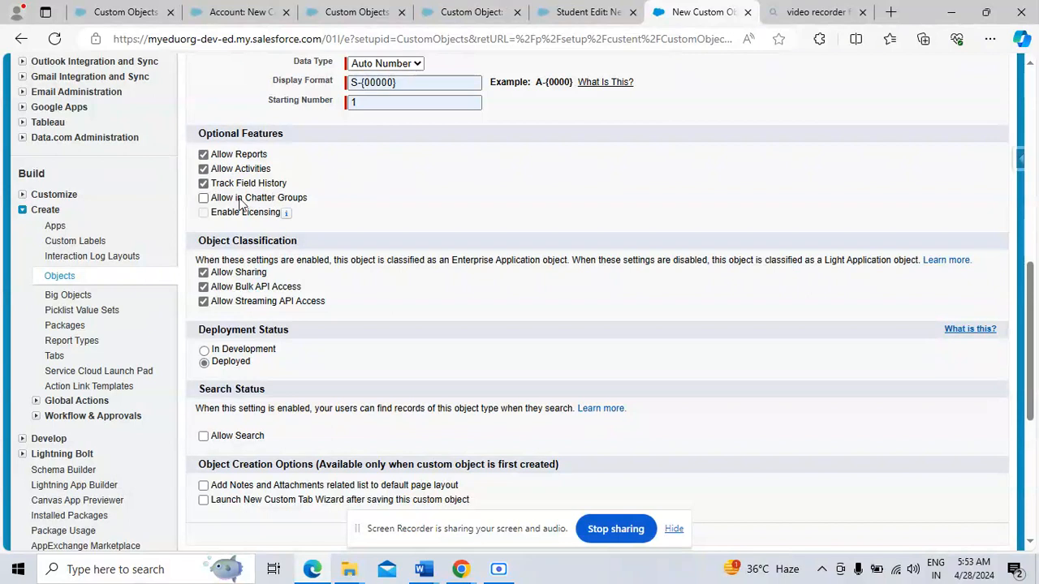
pyautogui.click(204, 198)
# Choose Deployed status, enable Allow Search, Notes and Attachments and the New Custom Tab Wizard launch, and try to save the object.
pyautogui.scroll(-1, 415, 251)
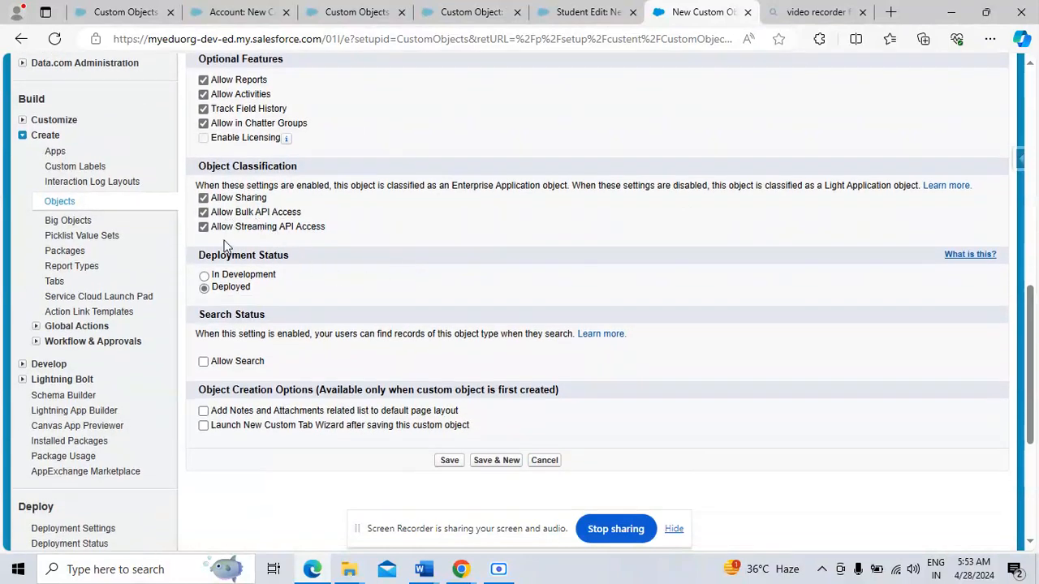
pyautogui.scroll(-1, 231, 239)
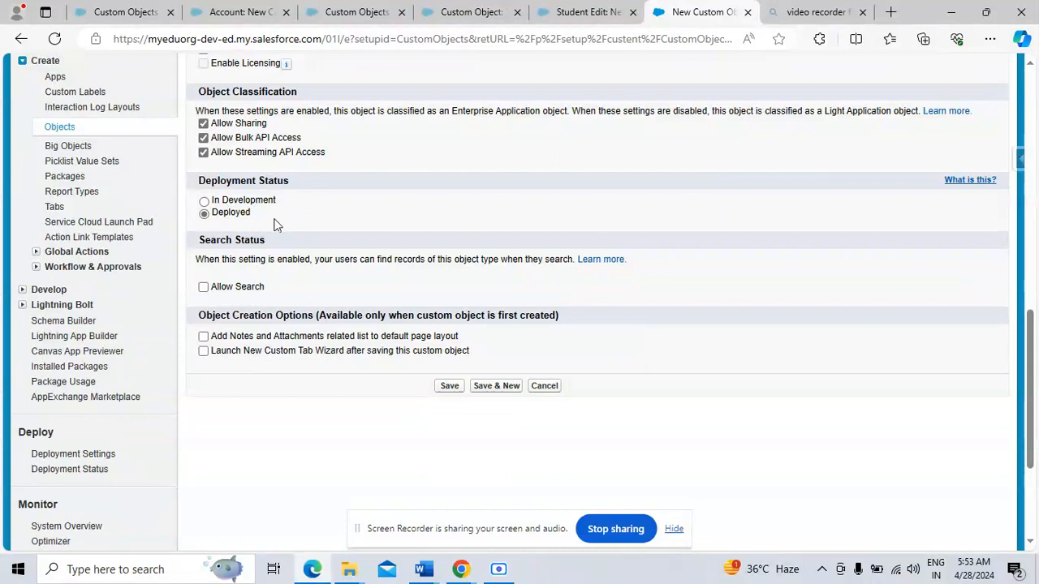
pyautogui.click(204, 201)
pyautogui.click(203, 215)
pyautogui.click(204, 337)
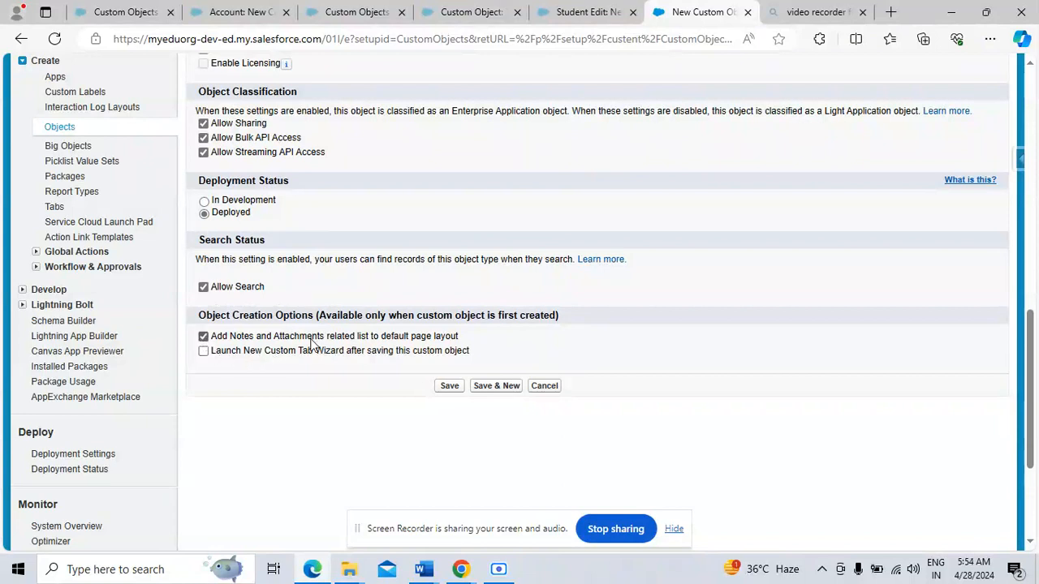
pyautogui.click(203, 351)
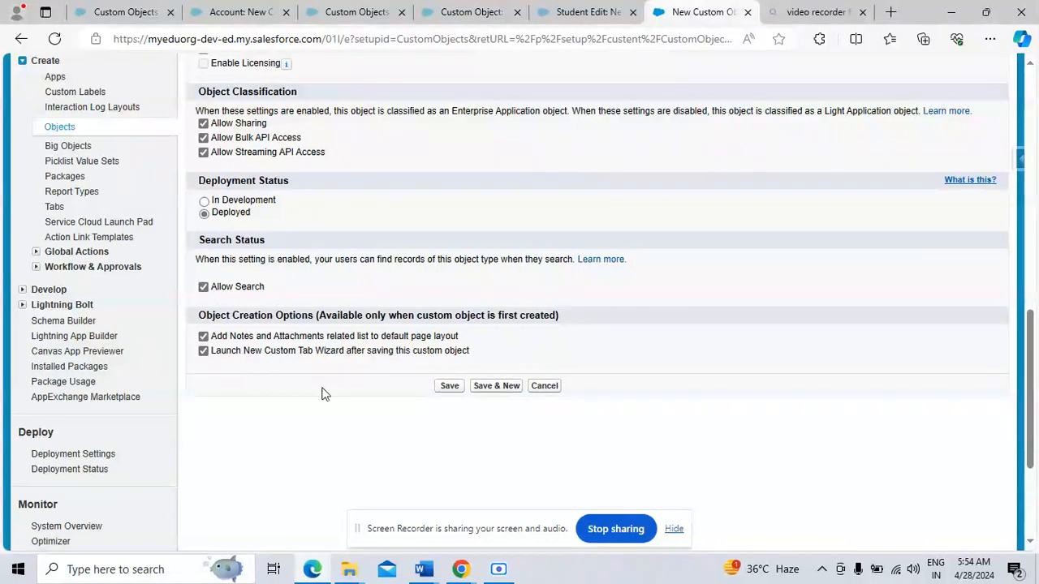
pyautogui.click(449, 387)
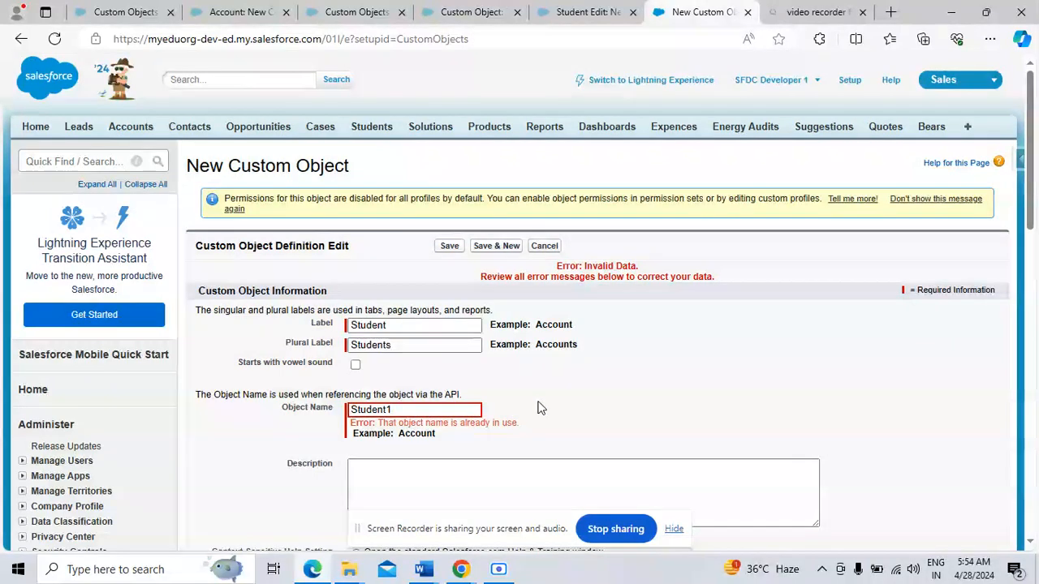
# Change the custom object's Object Name to Student2 and save the object.
pyautogui.scroll(-2, 565, 392)
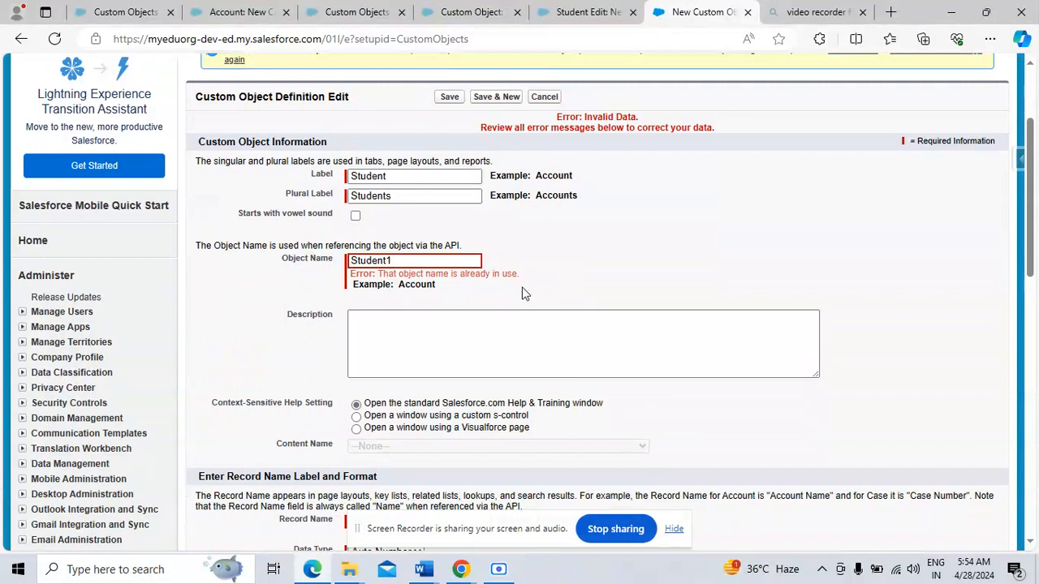
pyautogui.click(411, 260)
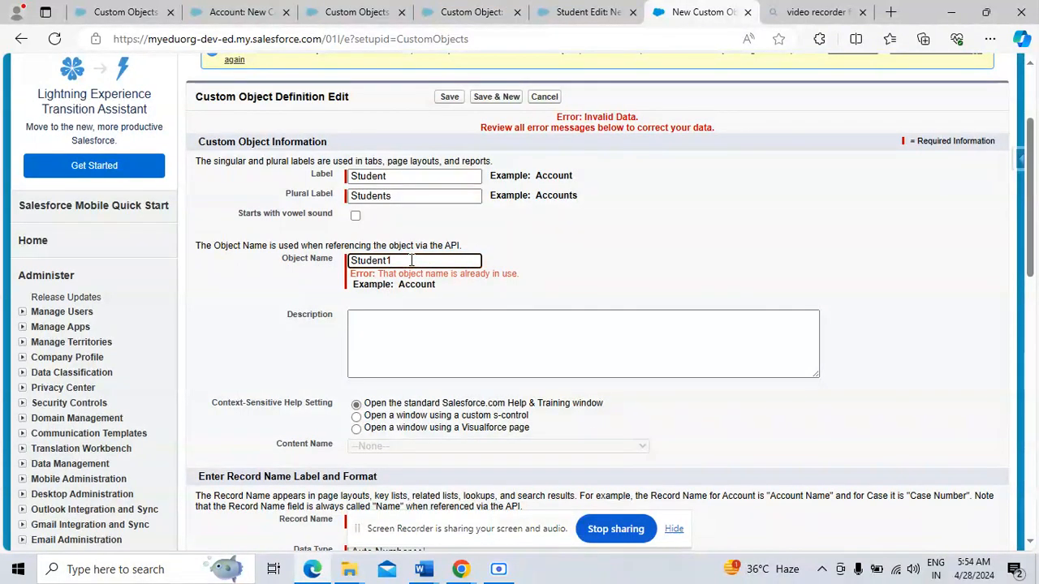
pyautogui.press('BackSpace')
pyautogui.write('2')
pyautogui.scroll(-3, 570, 243)
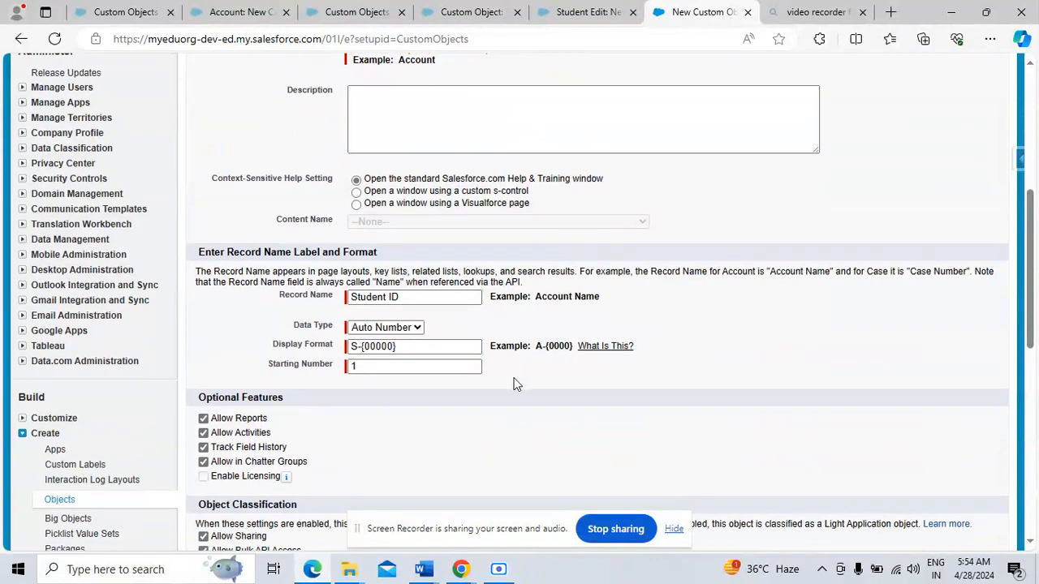
pyautogui.scroll(-1, 515, 384)
pyautogui.scroll(-3, 514, 384)
pyautogui.click(451, 426)
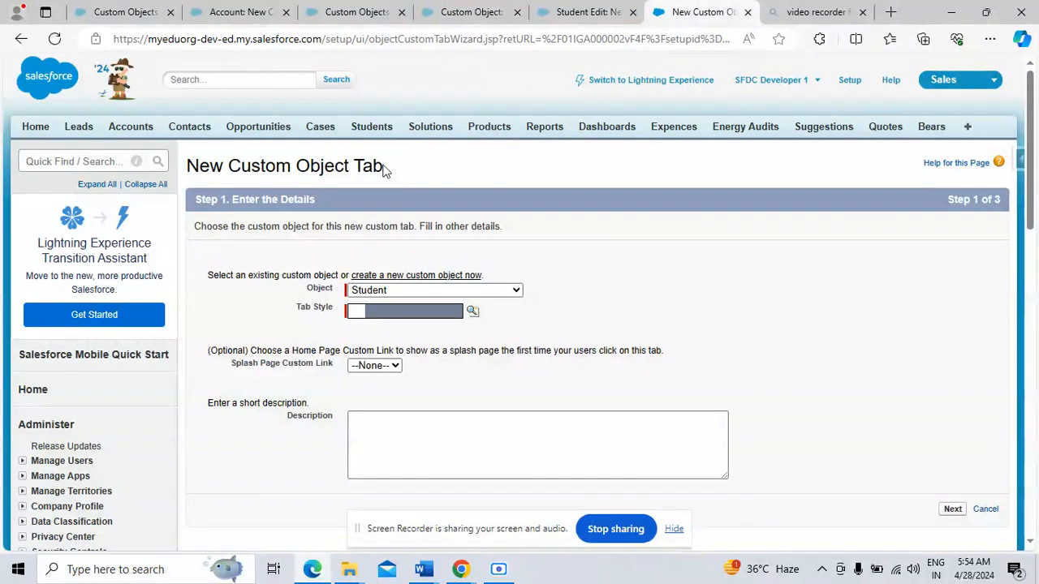
# Select the Student object for the new custom tab, apply the Guitar tab style, and continue to the profile settings.
pyautogui.scroll(-2, 391, 187)
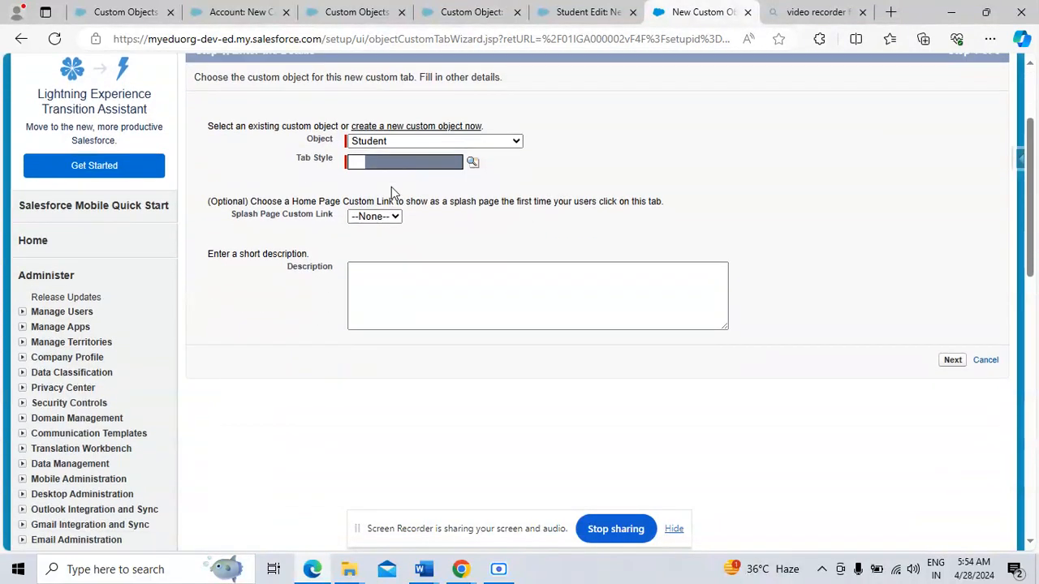
pyautogui.scroll(2, 391, 187)
pyautogui.click(409, 291)
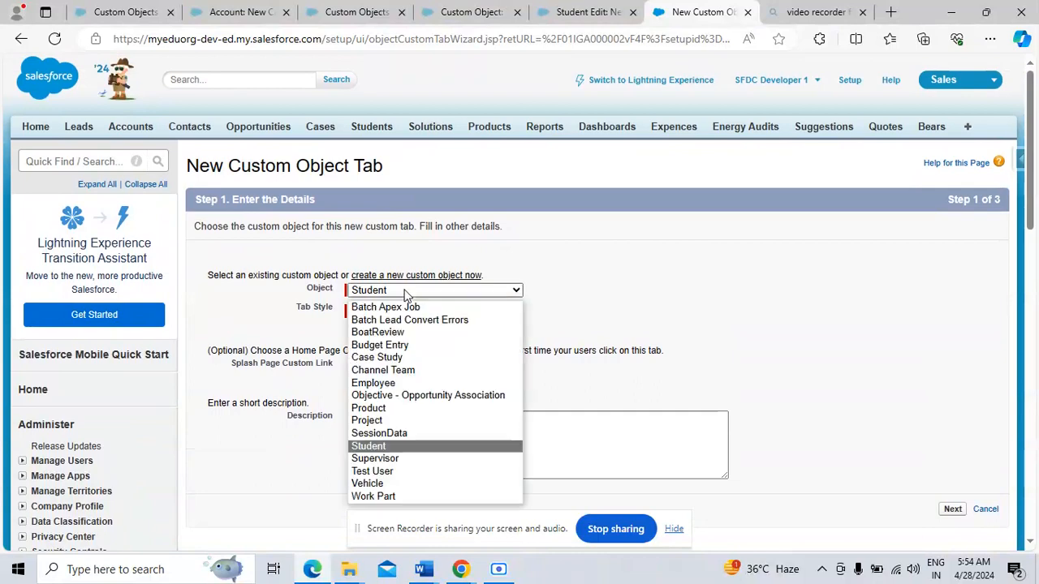
pyautogui.click(383, 444)
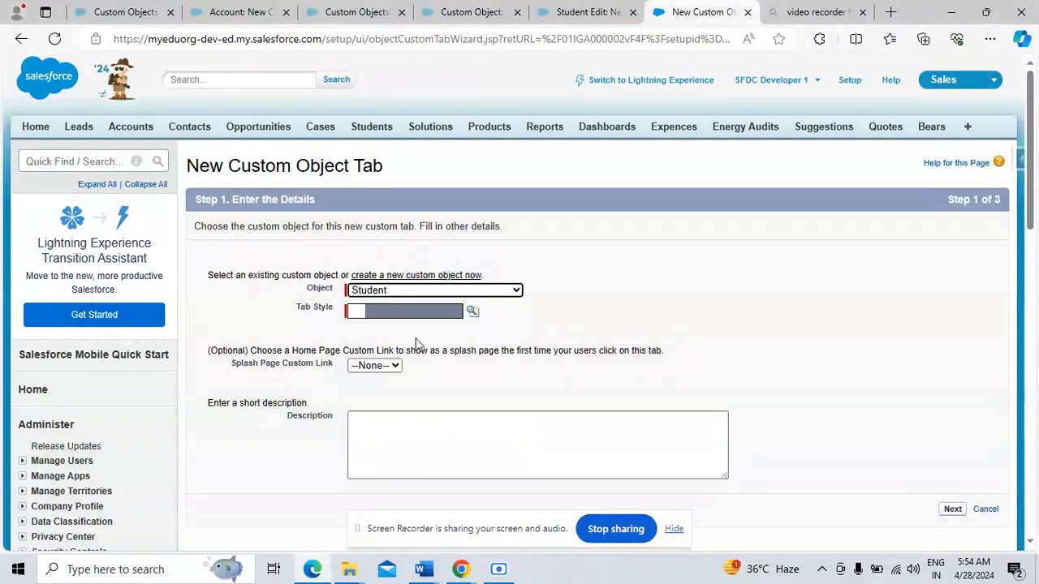
pyautogui.click(471, 312)
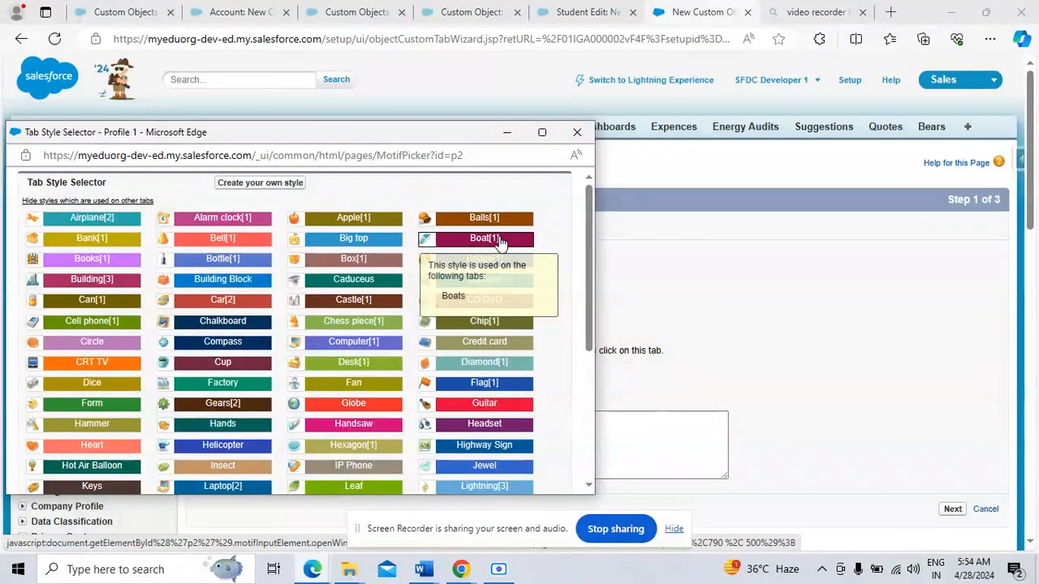
pyautogui.click(494, 406)
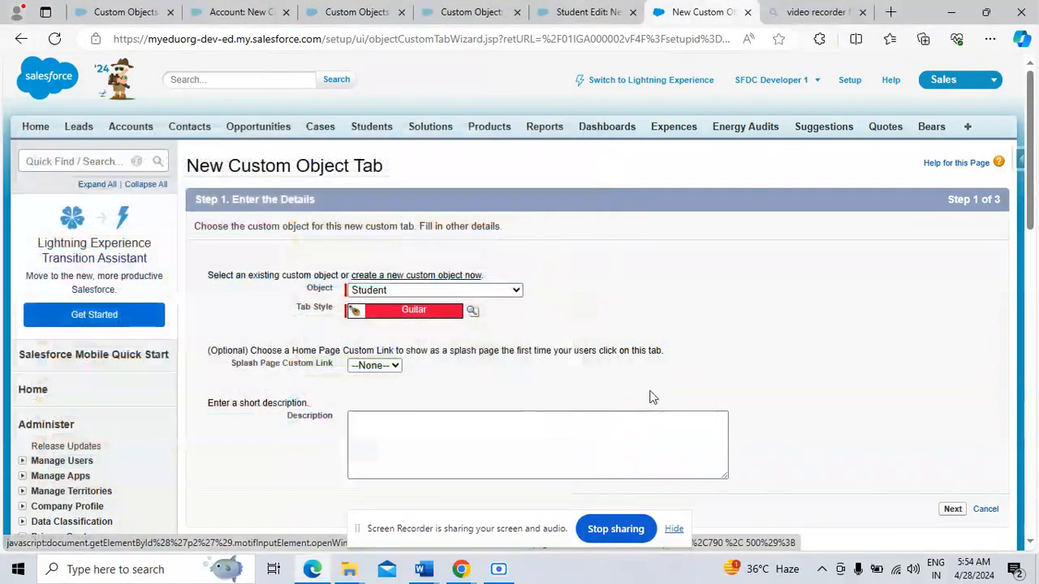
pyautogui.scroll(-3, 934, 491)
pyautogui.click(952, 285)
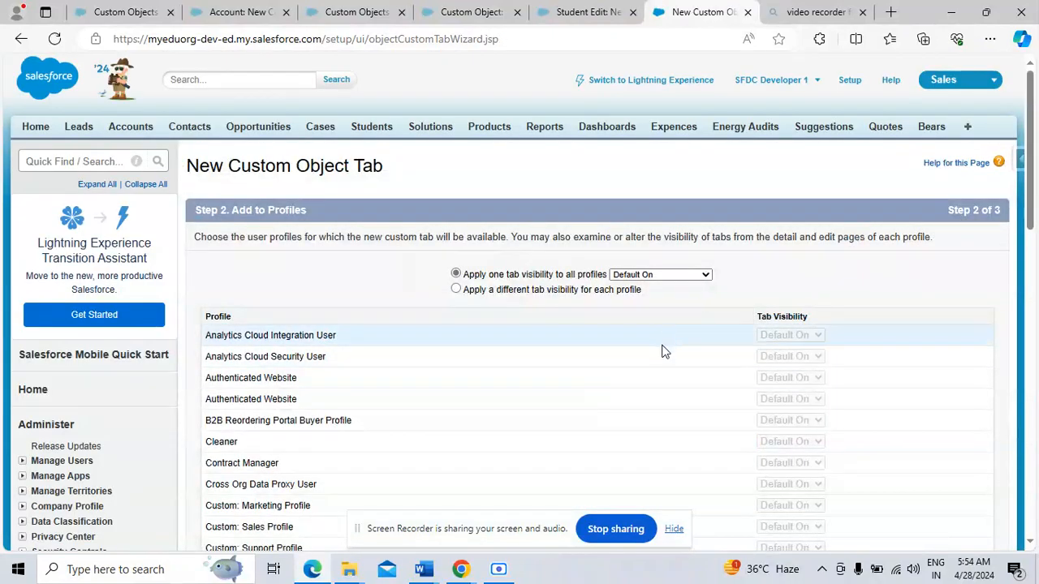
# Accept Default On visibility for all profiles, keep the tab included in all custom apps, and save the tab.
pyautogui.scroll(-3, 811, 397)
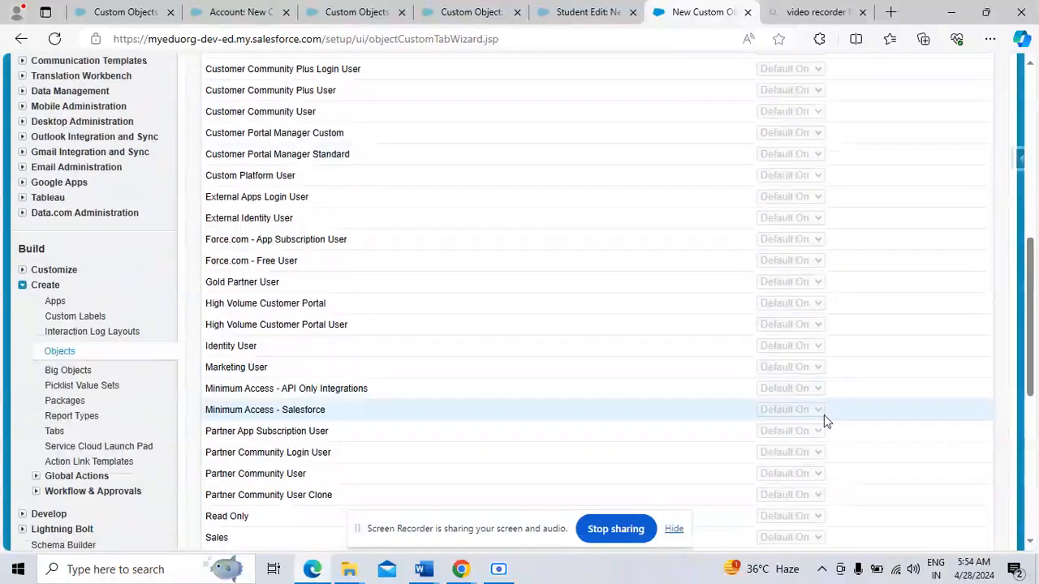
pyautogui.scroll(-5, 807, 411)
pyautogui.click(951, 400)
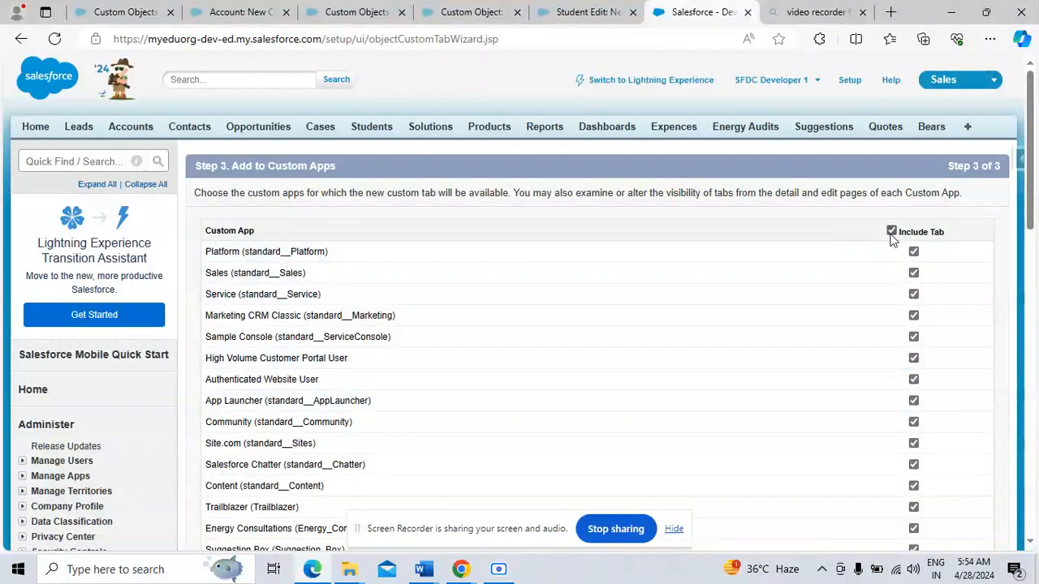
pyautogui.scroll(-5, 892, 237)
pyautogui.click(949, 447)
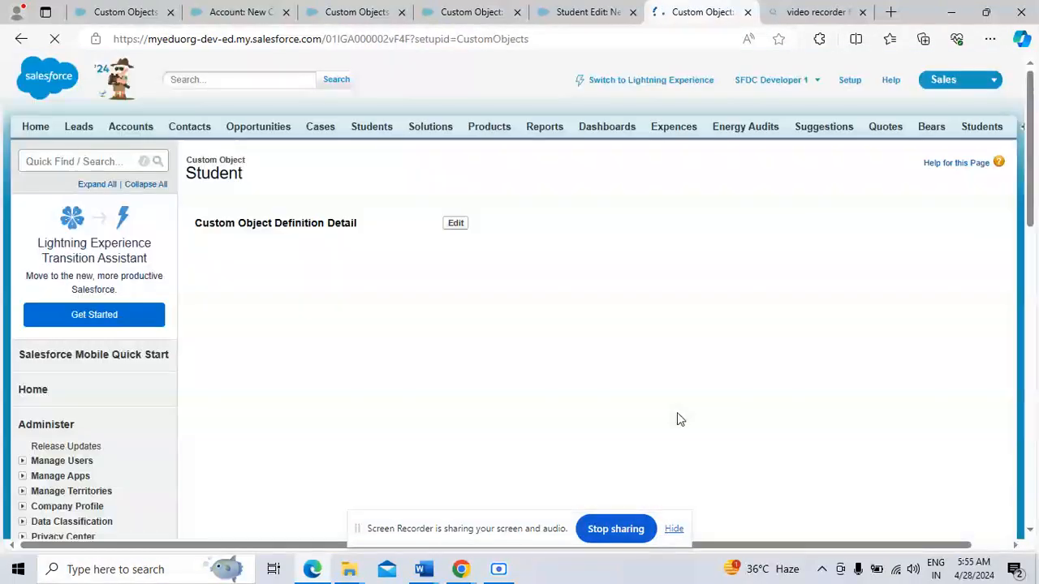
# Review the Student object's definition, examining its singular label, object name, API name and standard fields.
pyautogui.scroll(-4, 528, 324)
pyautogui.scroll(-2, 489, 306)
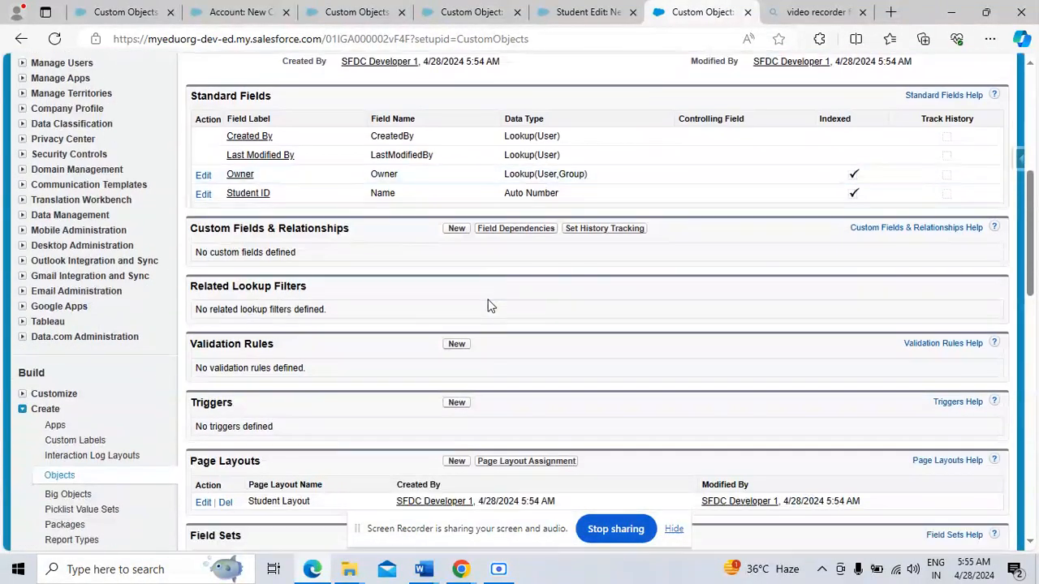
pyautogui.scroll(6, 454, 297)
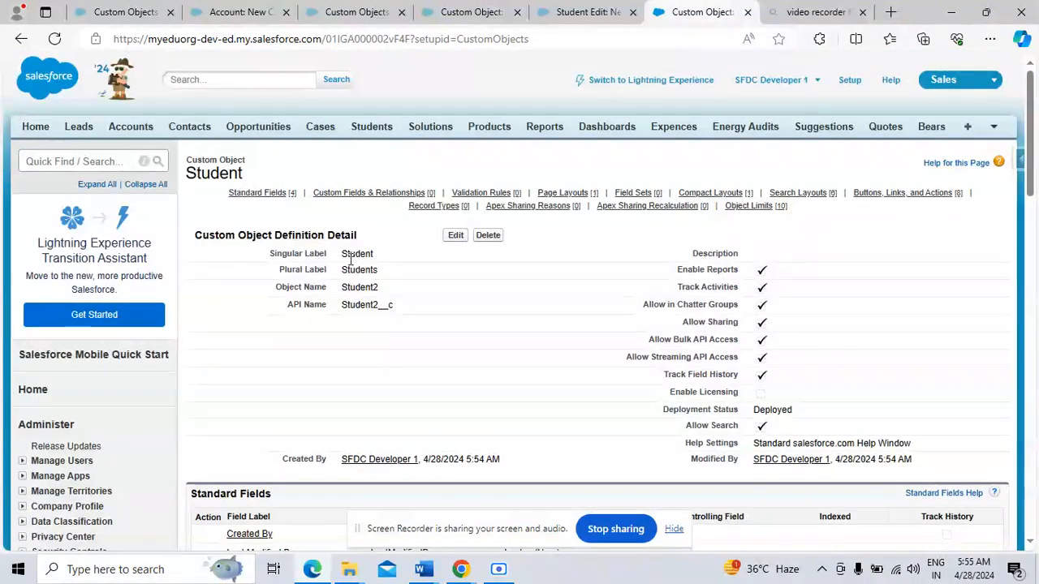
pyautogui.moveTo(342, 254); pyautogui.dragTo(407, 260)
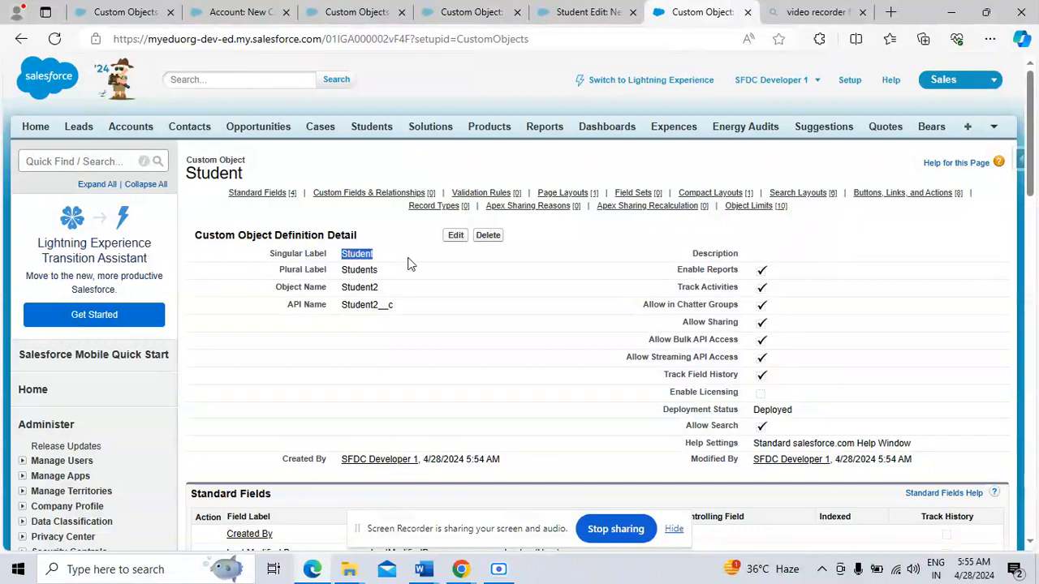
pyautogui.click(451, 293)
pyautogui.moveTo(395, 307); pyautogui.dragTo(342, 308)
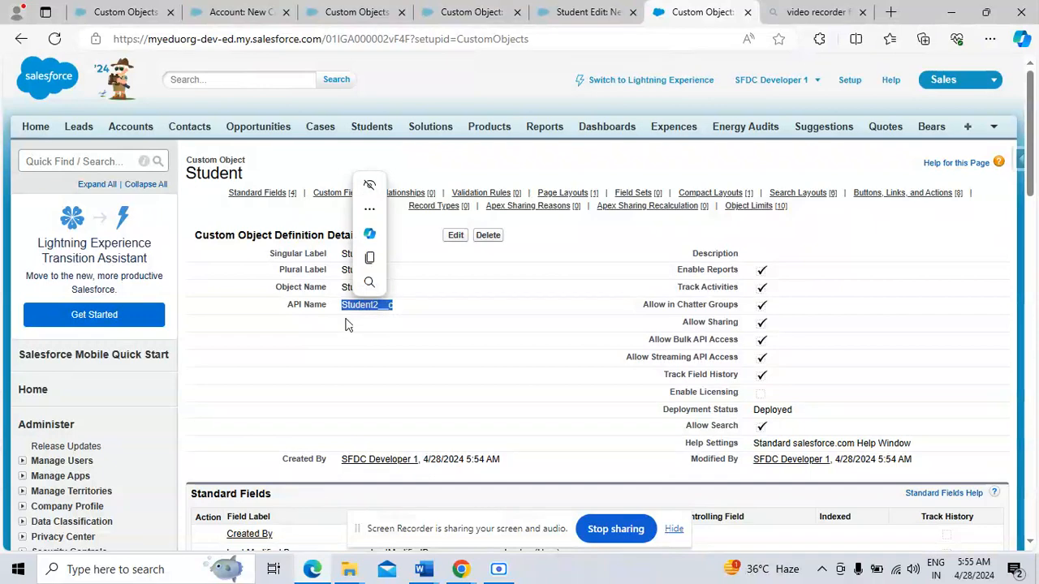
pyautogui.click(430, 299)
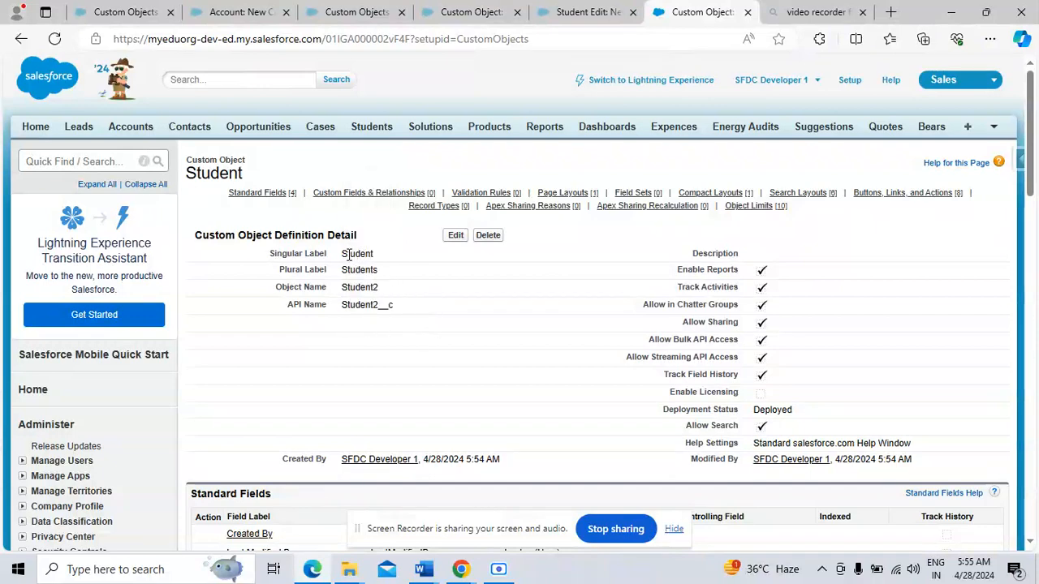
pyautogui.moveTo(370, 255); pyautogui.dragTo(372, 255)
pyautogui.moveTo(342, 288)
pyautogui.mouseDown()
pyautogui.moveTo(391, 299)
pyautogui.moveTo(340, 307)
pyautogui.mouseUp()
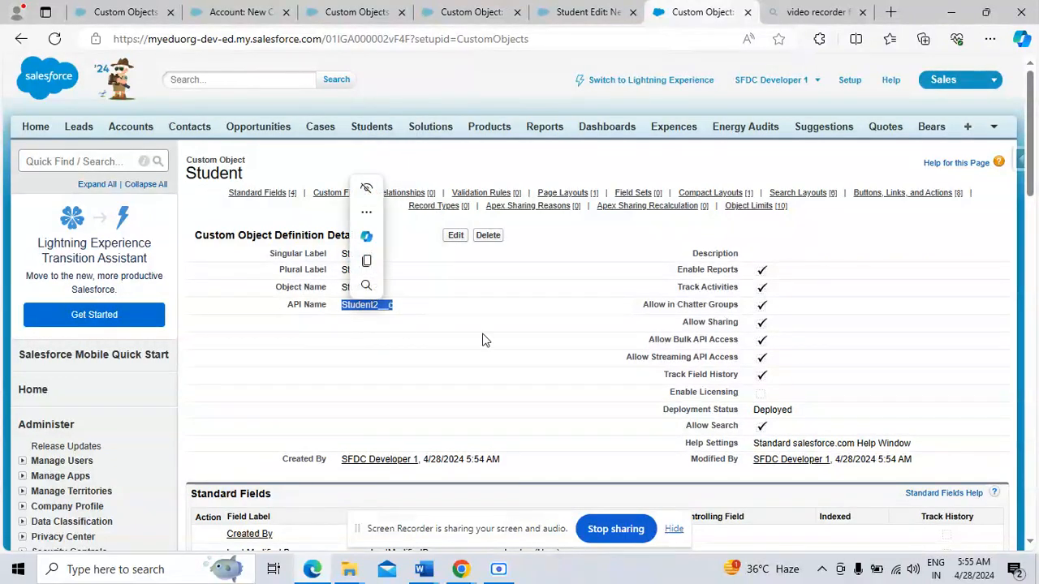
# Start a new custom field on the Student object, choose the Text data type, and continue to its details.
pyautogui.scroll(-5, 494, 354)
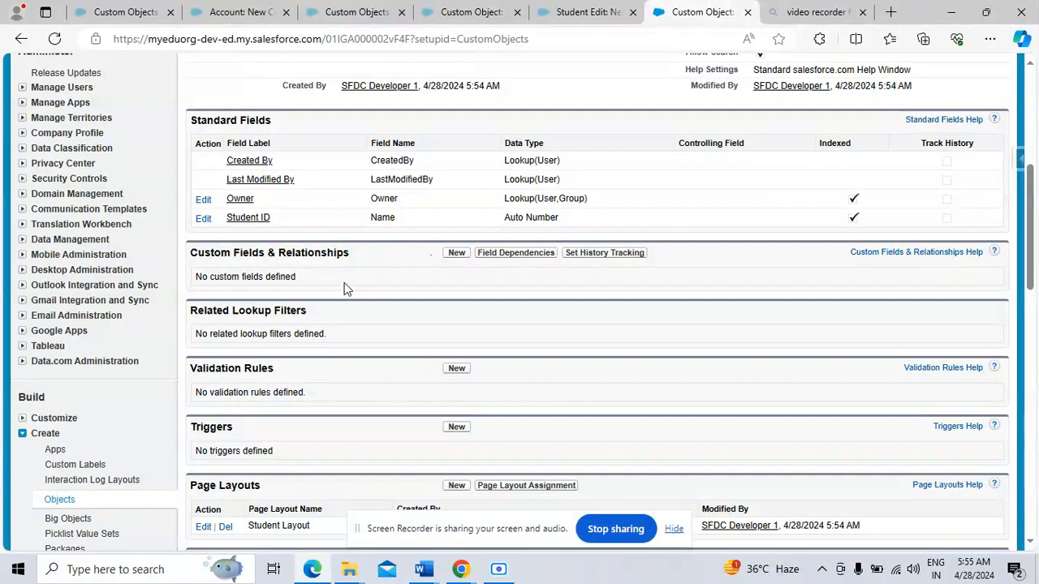
pyautogui.click(460, 256)
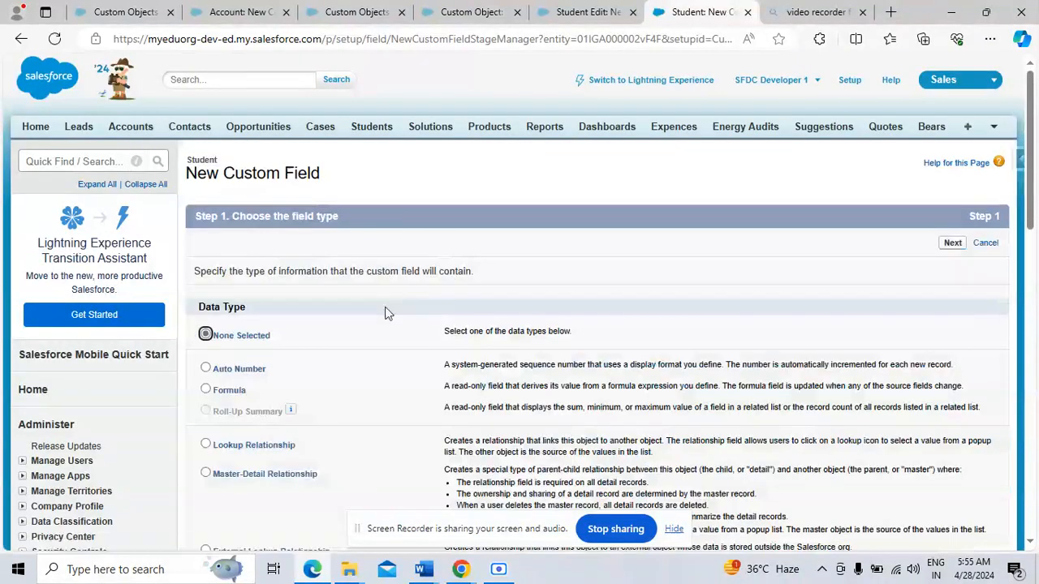
pyautogui.scroll(-3, 344, 373)
pyautogui.scroll(1, 284, 225)
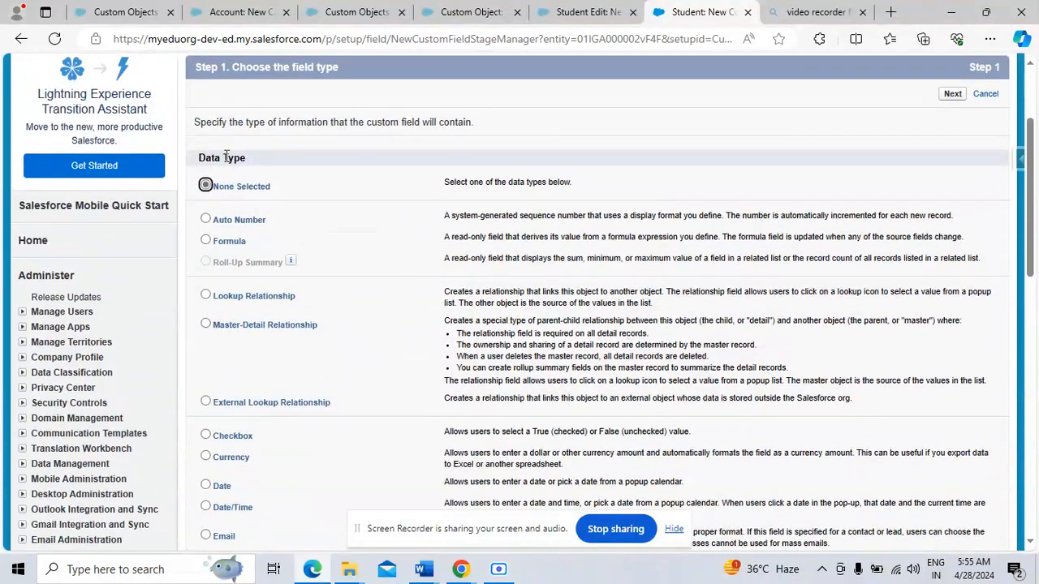
pyautogui.scroll(-1, 357, 272)
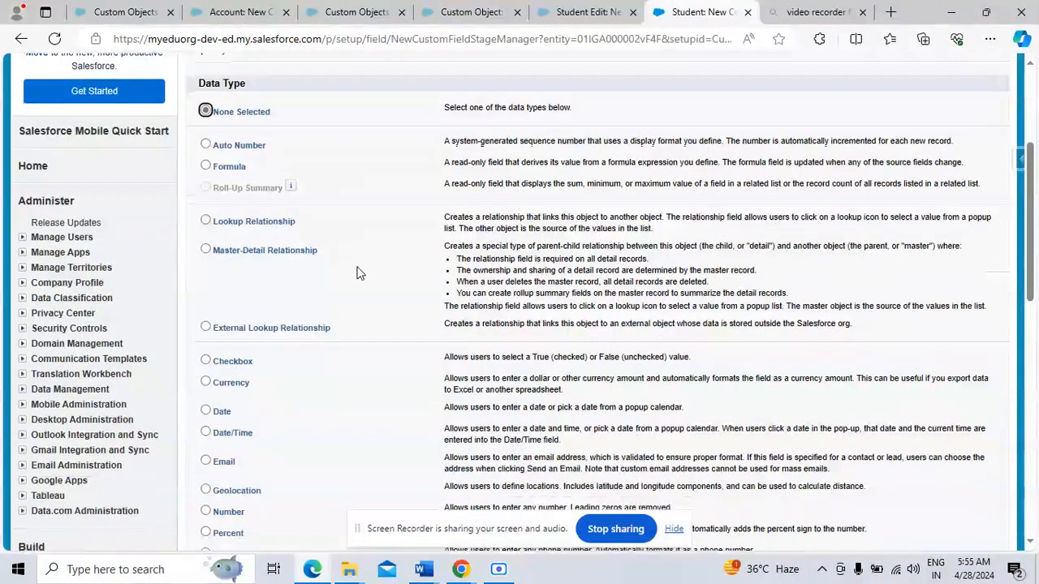
pyautogui.scroll(-3, 336, 284)
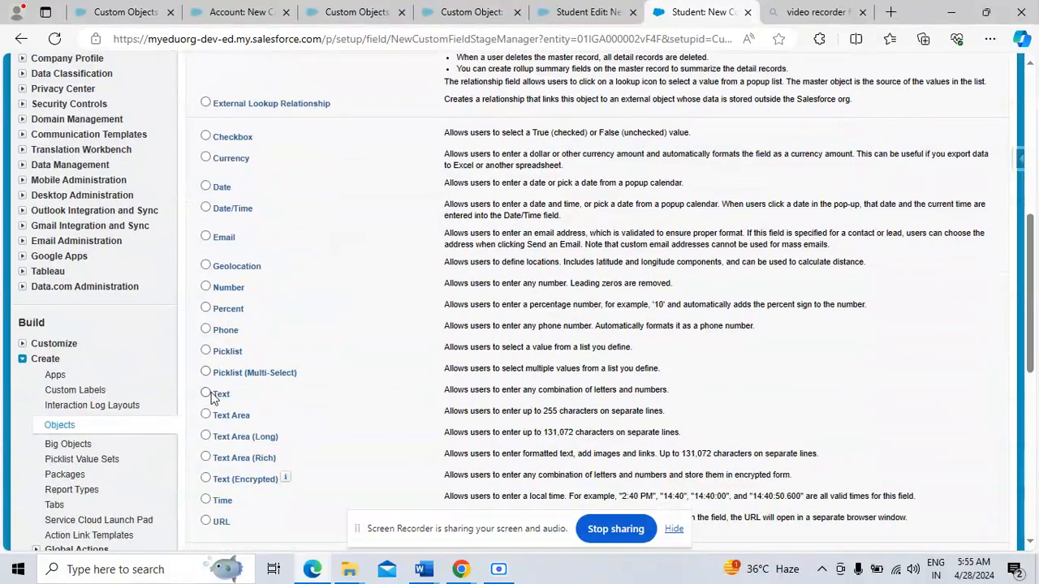
pyautogui.click(206, 393)
pyautogui.scroll(-3, 385, 343)
pyautogui.click(951, 335)
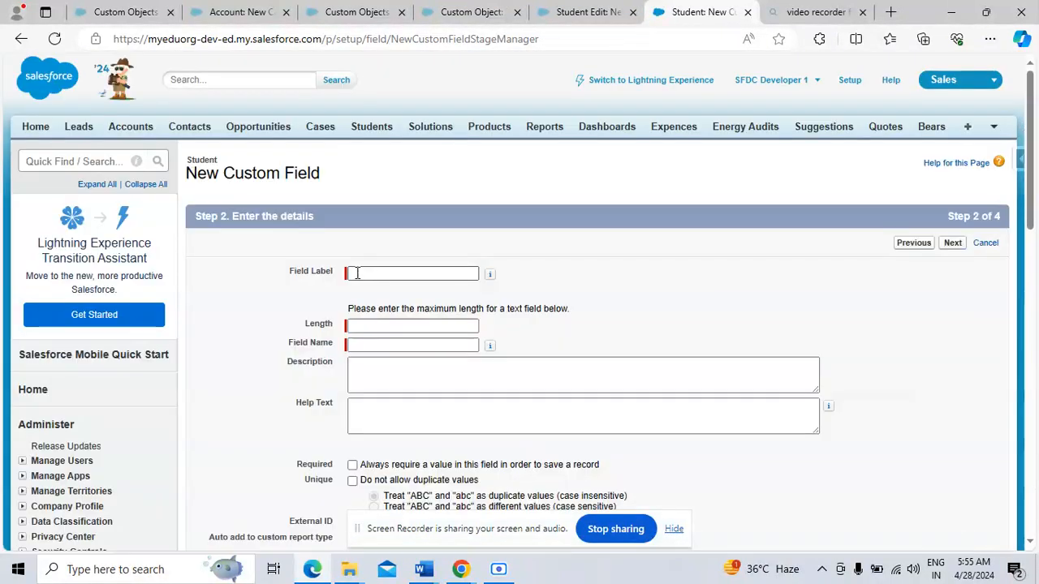
# Set the field label to First Name, let the field name fill in as First_Name, and set the length to 255.
pyautogui.click(361, 274)
pyautogui.click(379, 445)
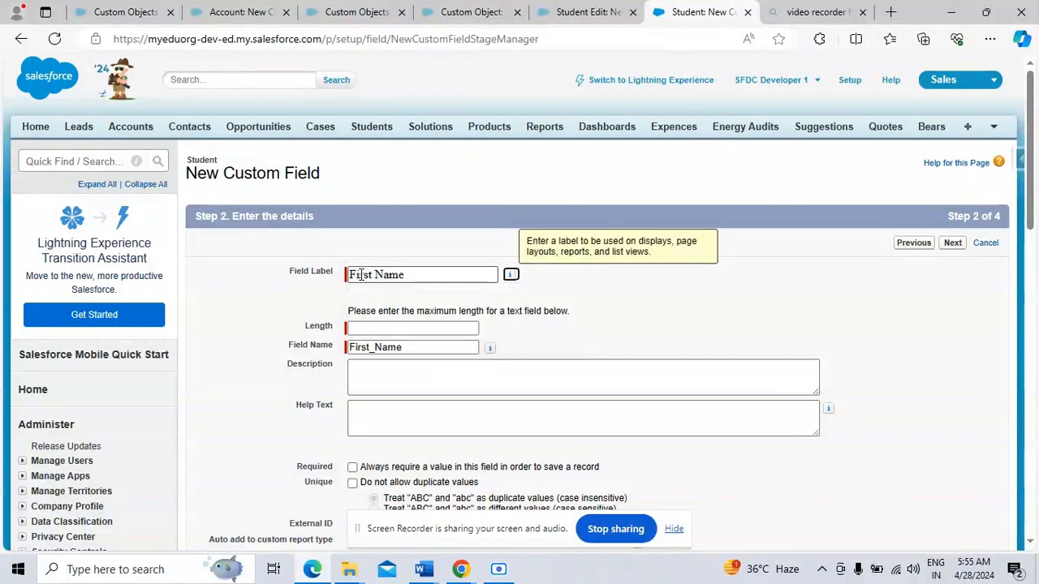
pyautogui.click(368, 325)
pyautogui.write('2')
pyautogui.press('Tab')
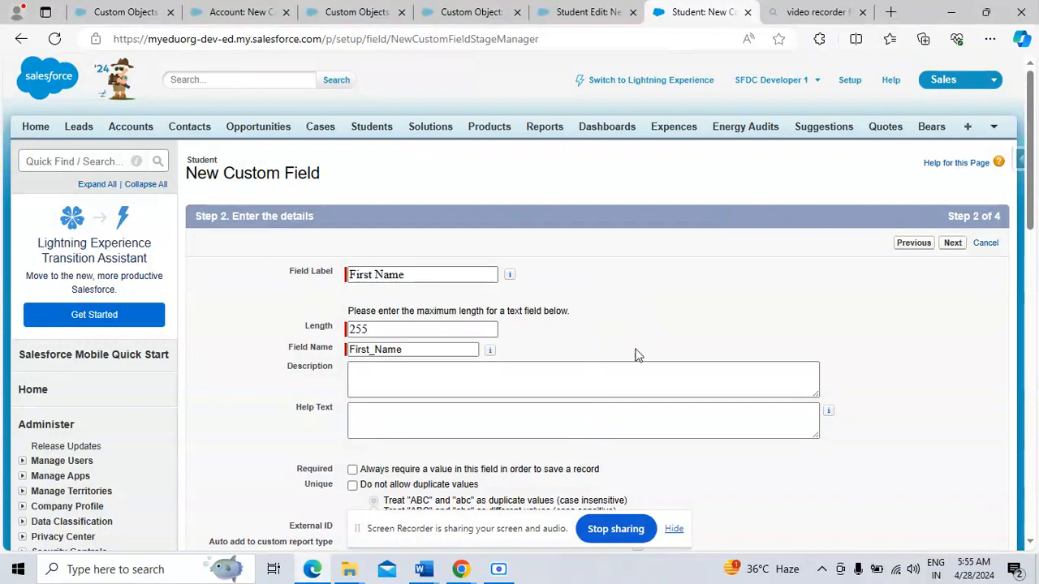
# Make the First Name field required, leave duplicate values allowed, and continue to field-level security.
pyautogui.scroll(-2, 638, 349)
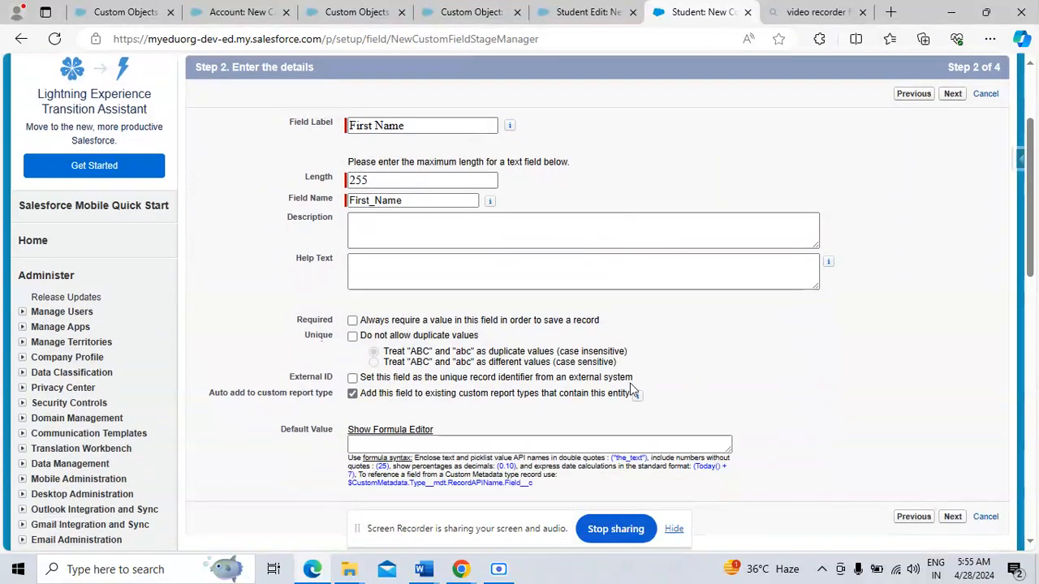
pyautogui.click(352, 336)
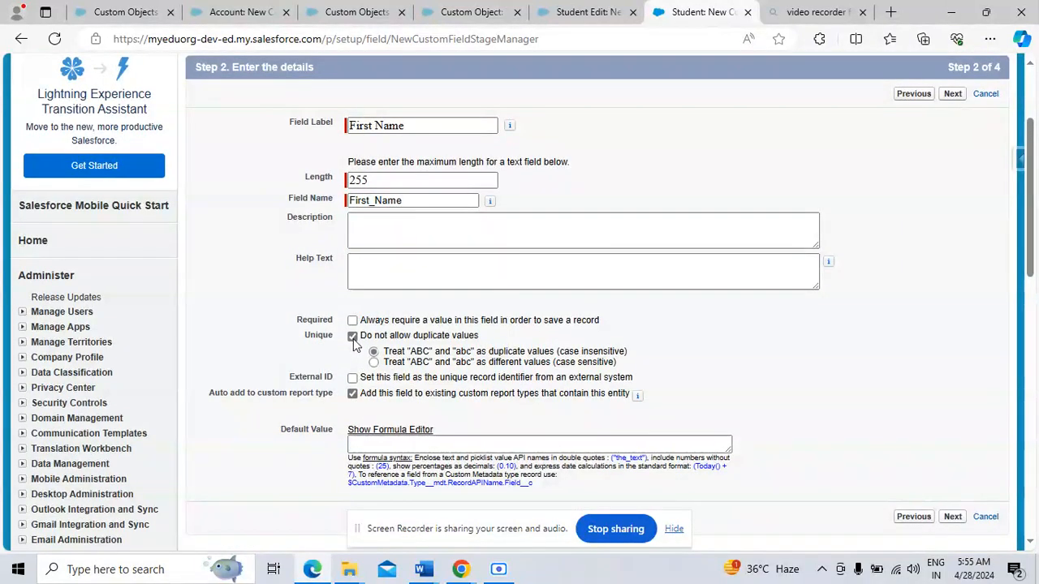
pyautogui.click(353, 338)
pyautogui.click(594, 121)
pyautogui.click(354, 321)
pyautogui.click(952, 516)
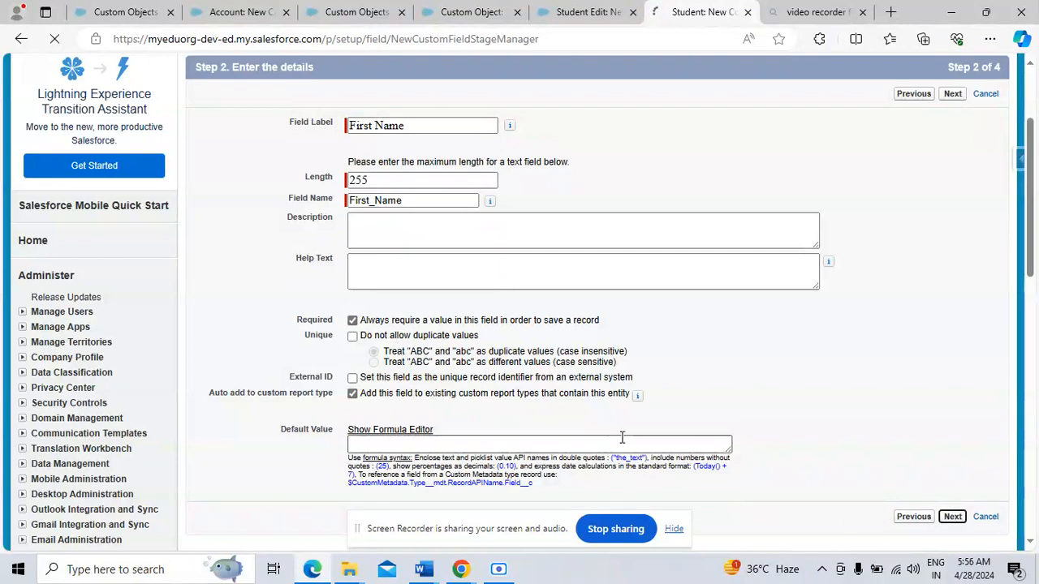
# Accept field-level visibility for all profiles, keep the field on Student Layout, and save the First Name field.
pyautogui.scroll(-5, 757, 275)
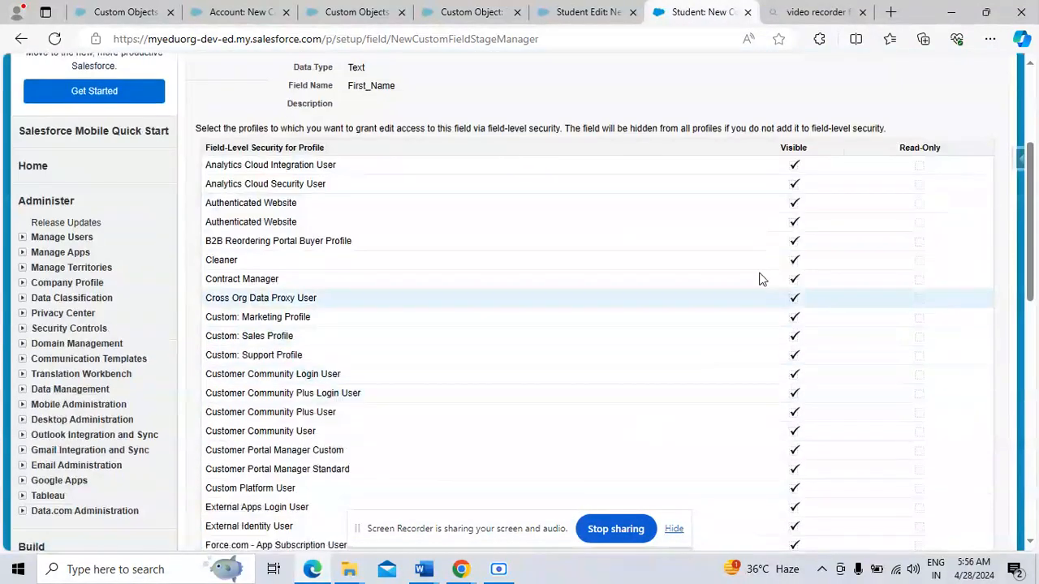
pyautogui.scroll(3, 790, 203)
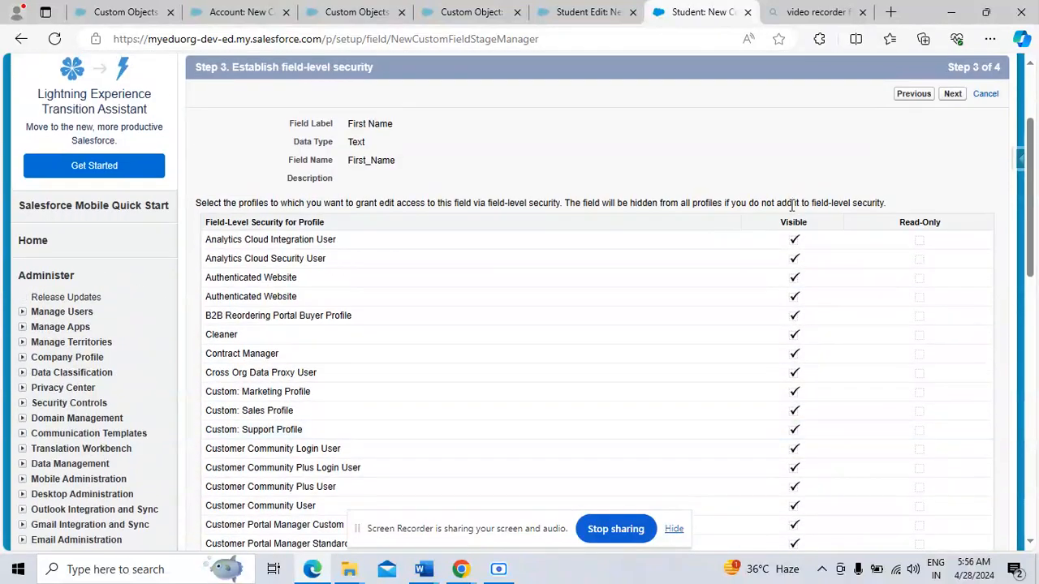
pyautogui.scroll(-15, 816, 301)
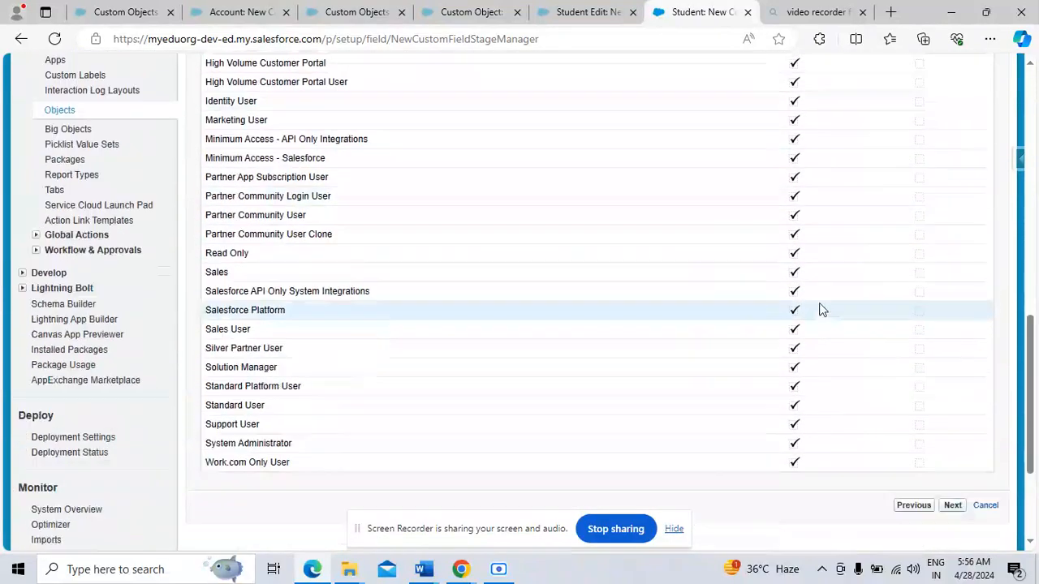
pyautogui.click(951, 320)
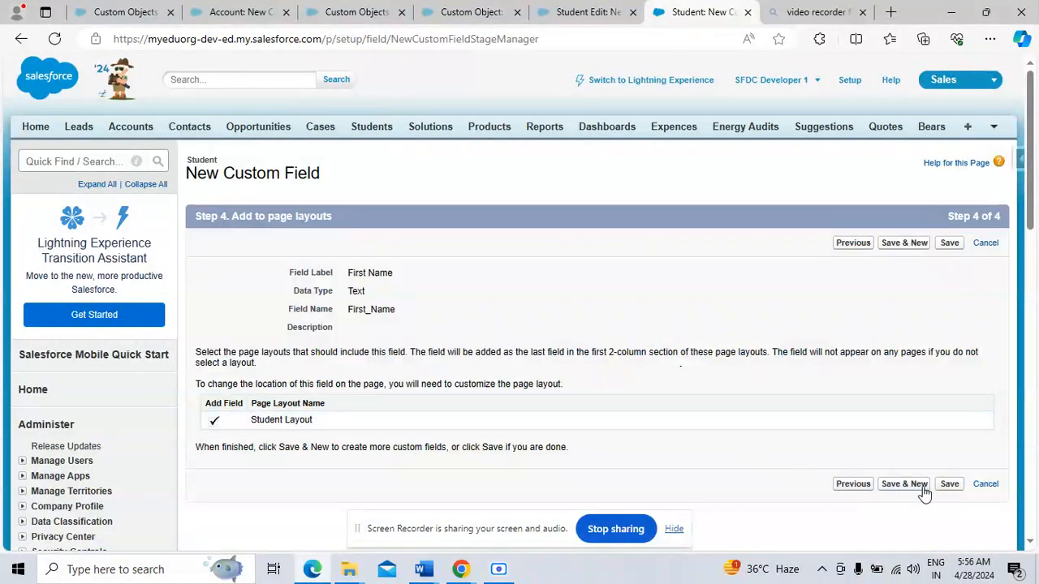
pyautogui.click(948, 487)
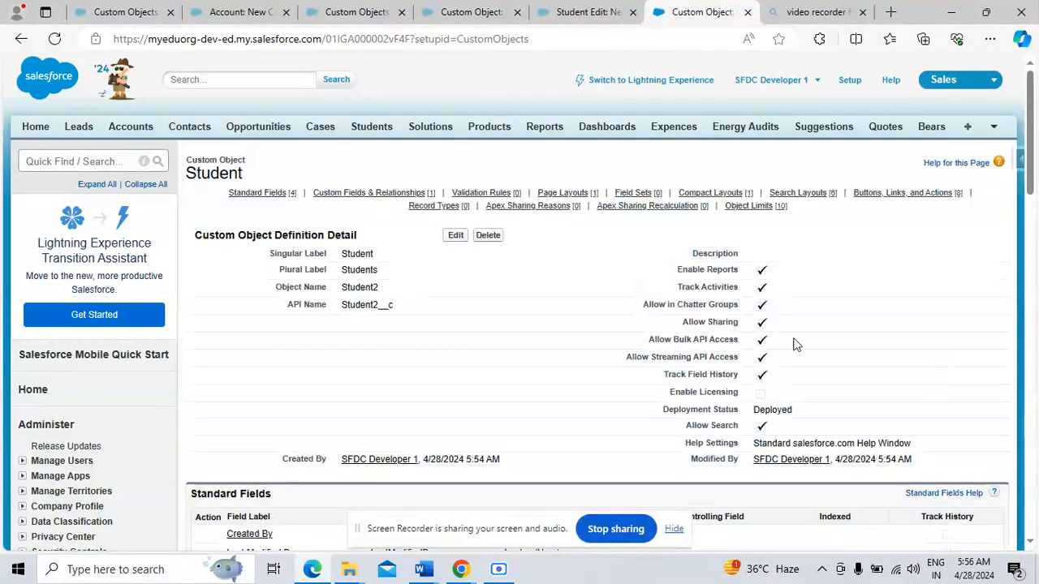
# Start another custom field on the Student object, choose the Text data type, and continue to its details.
pyautogui.scroll(-5, 609, 337)
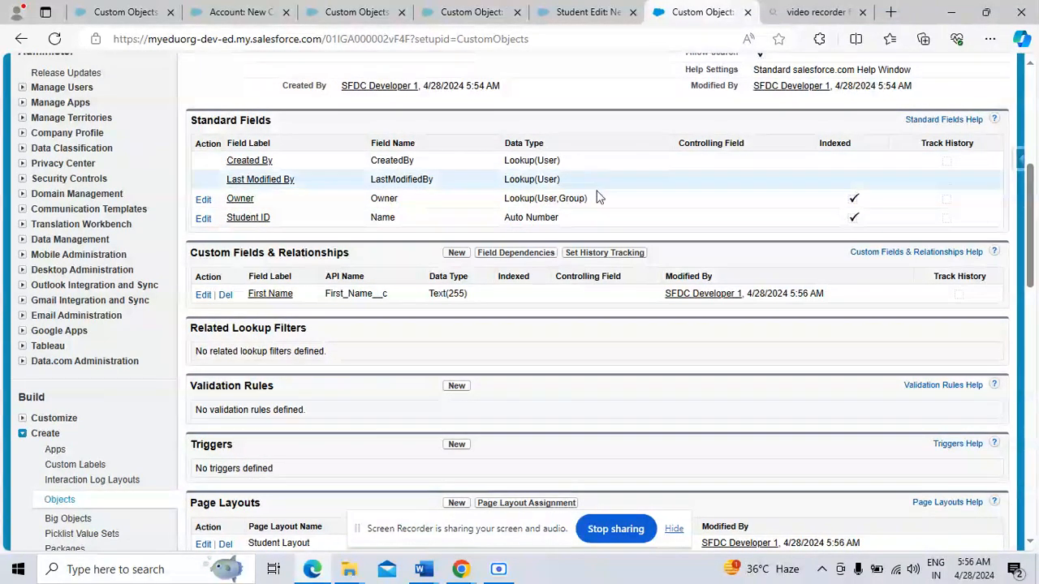
pyautogui.scroll(3, 300, 199)
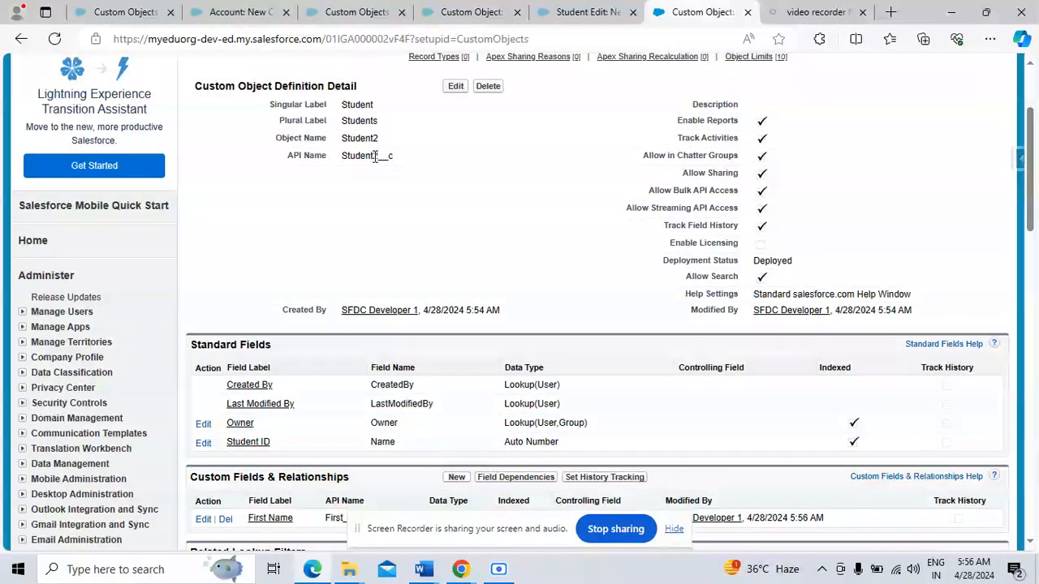
pyautogui.scroll(-1, 299, 290)
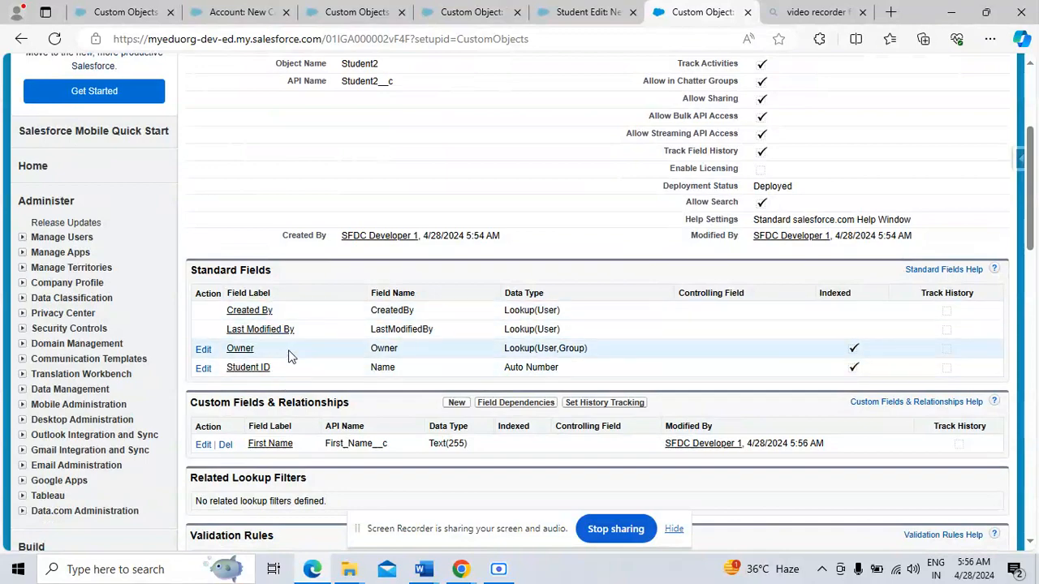
pyautogui.scroll(-3, 291, 361)
pyautogui.click(455, 178)
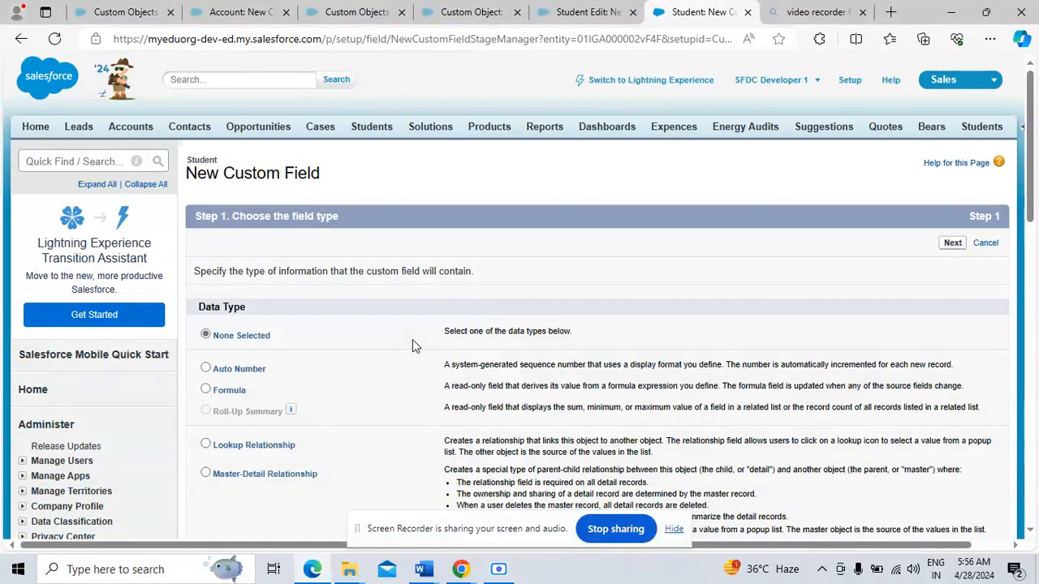
pyautogui.scroll(-7, 332, 400)
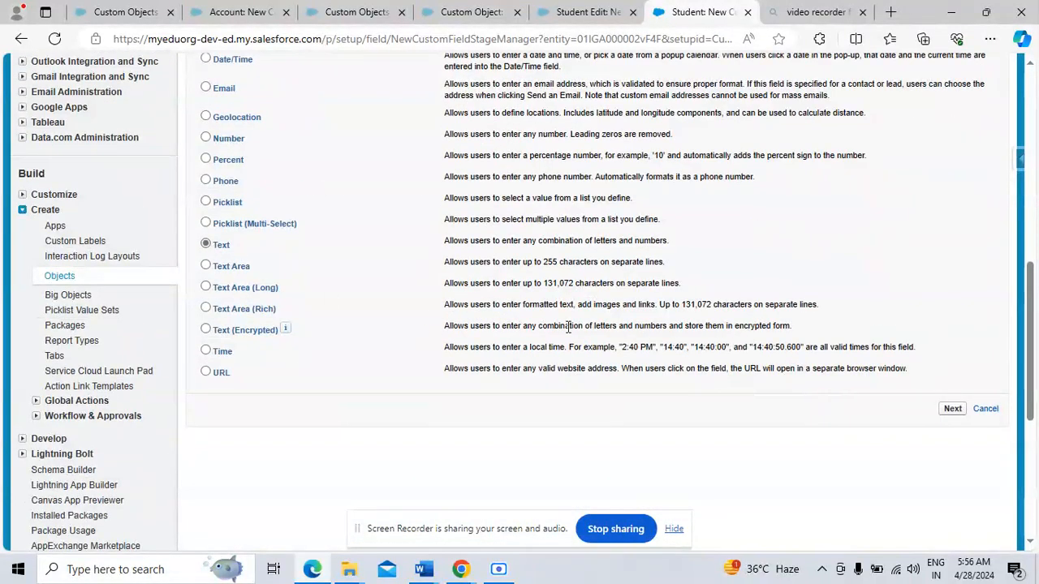
pyautogui.click(951, 408)
# Set the field label to Last Name with field name Last_Name and length 255, leave it optional, and continue to field-level security.
pyautogui.click(361, 273)
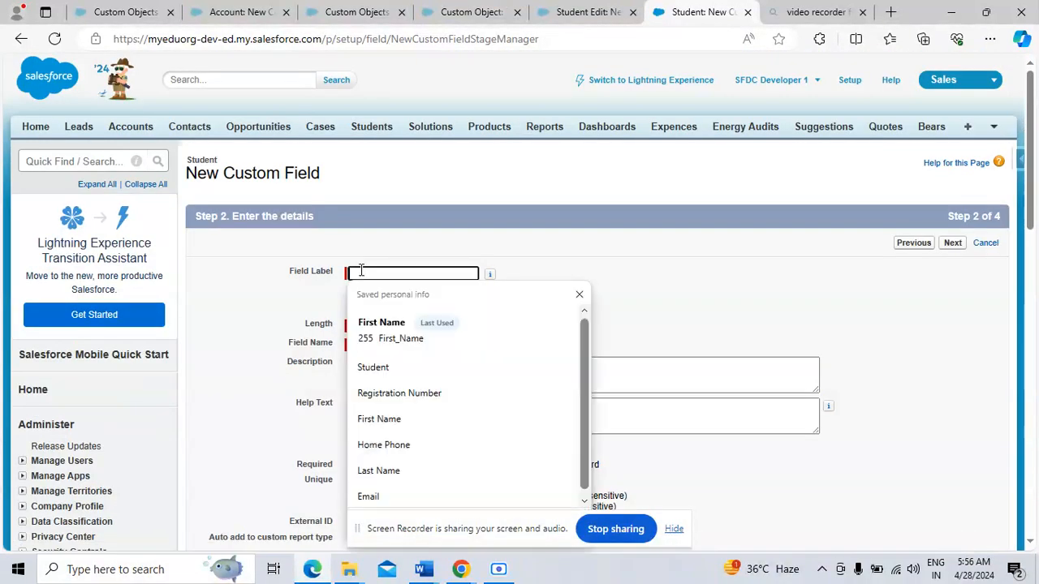
pyautogui.write('Last Name')
pyautogui.press('Tab')
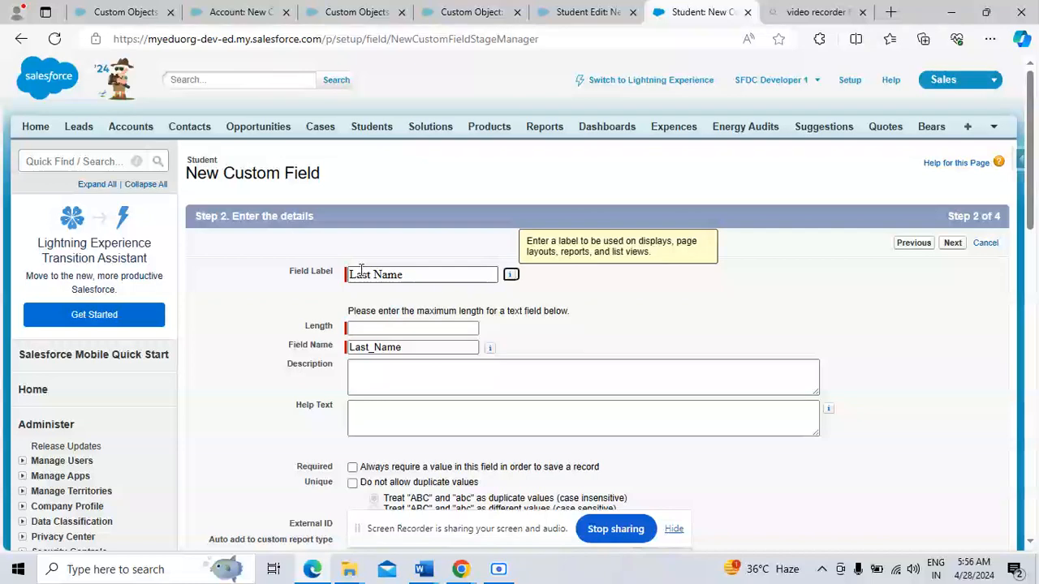
pyautogui.click(370, 327)
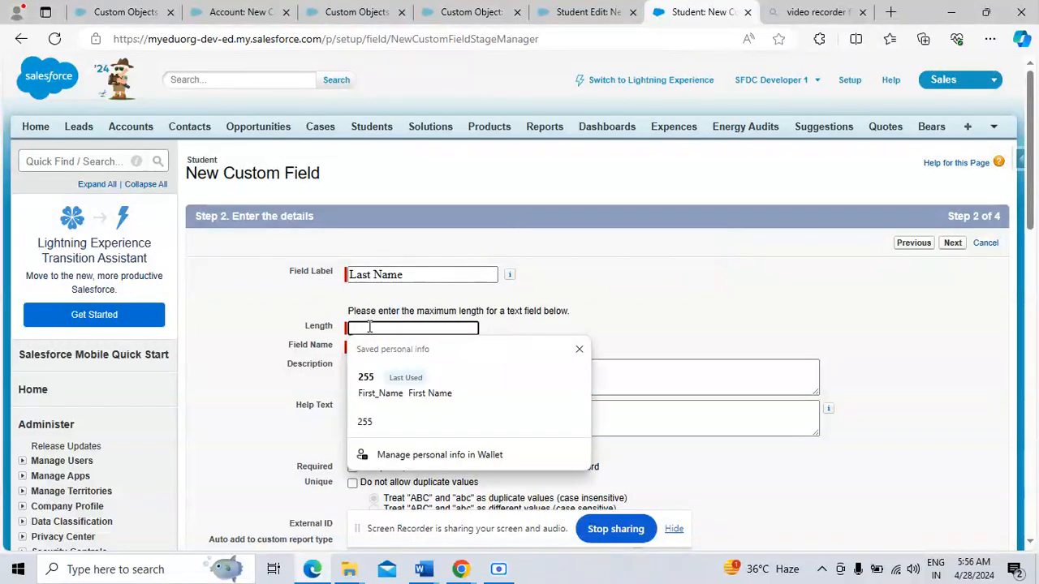
pyautogui.press('Tab')
pyautogui.scroll(-3, 623, 318)
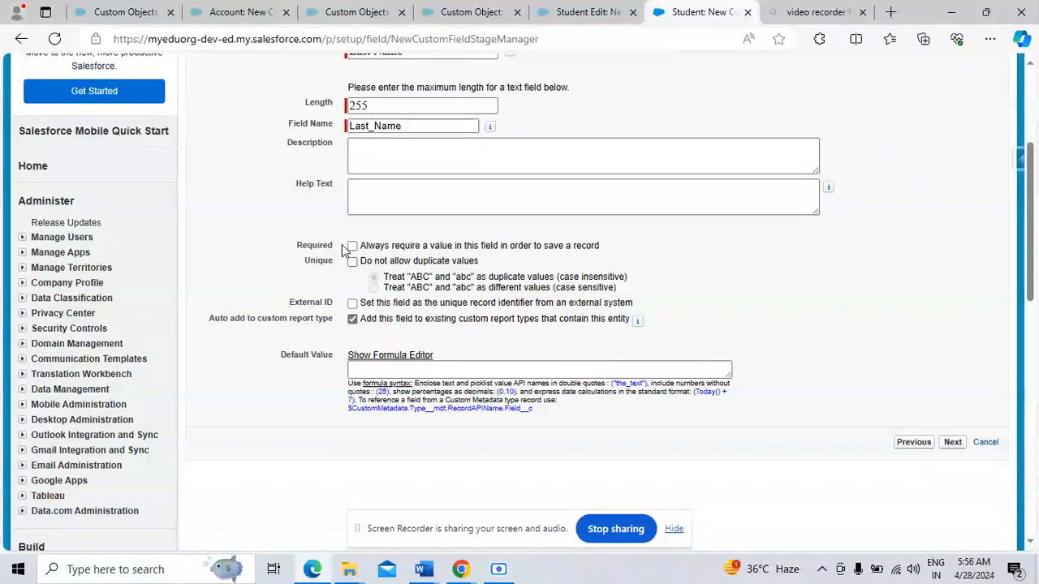
pyautogui.click(951, 443)
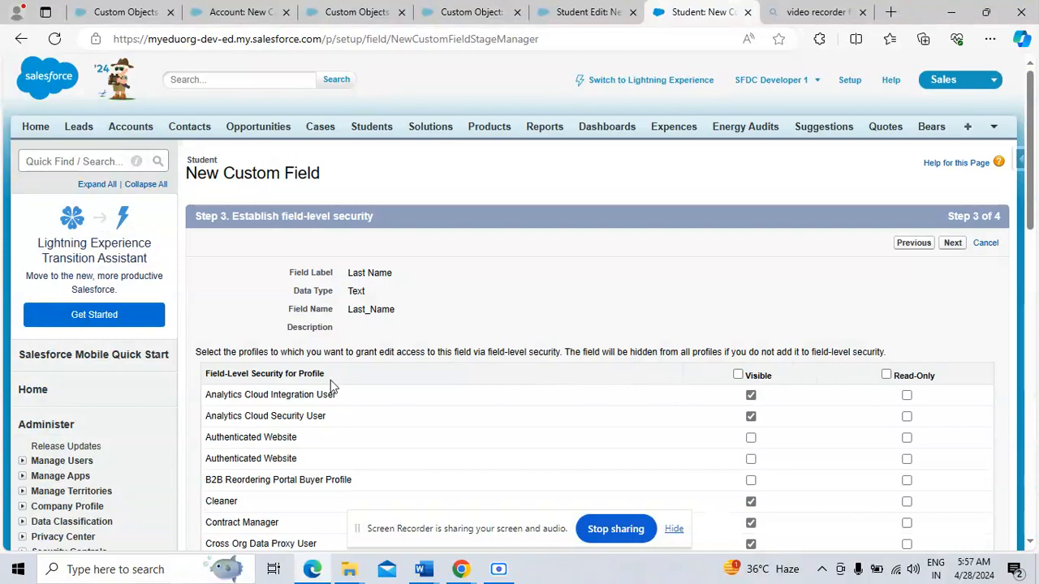
# Make Last Name visible to all profiles, keep it on Student Layout, and save it while starting another new field.
pyautogui.click(737, 375)
pyautogui.scroll(-12, 340, 392)
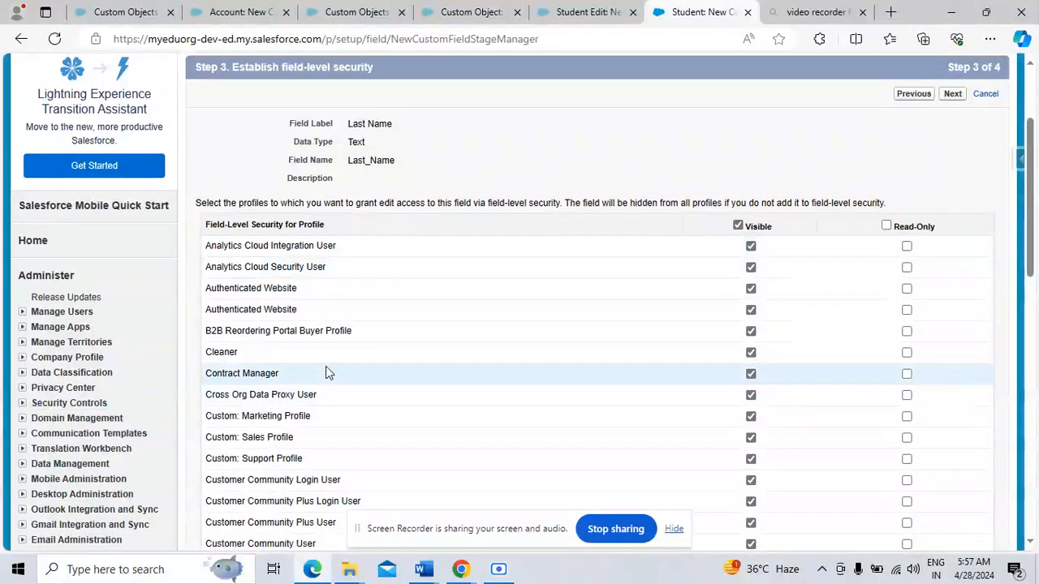
pyautogui.click(951, 428)
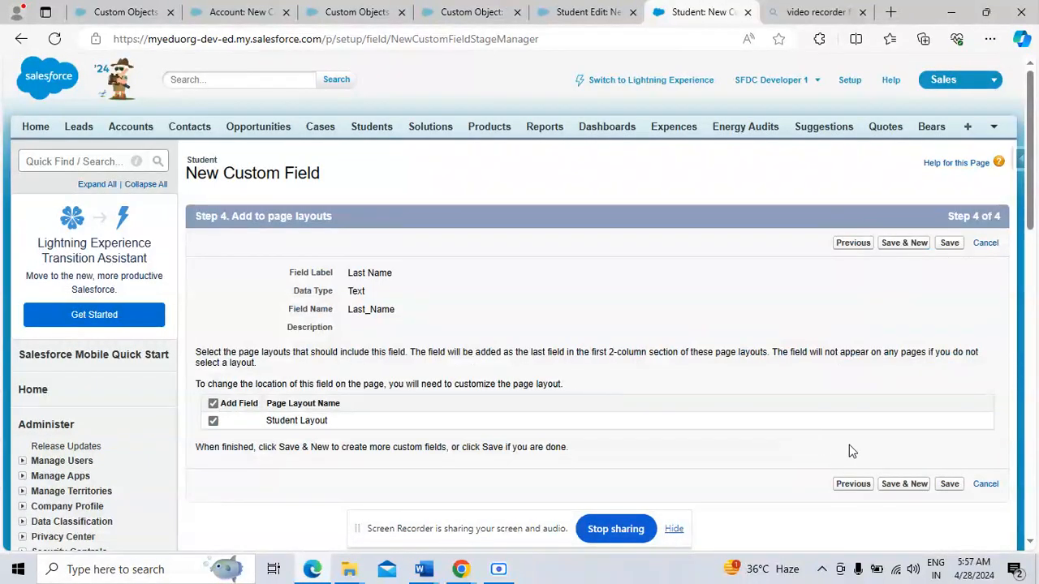
pyautogui.click(912, 486)
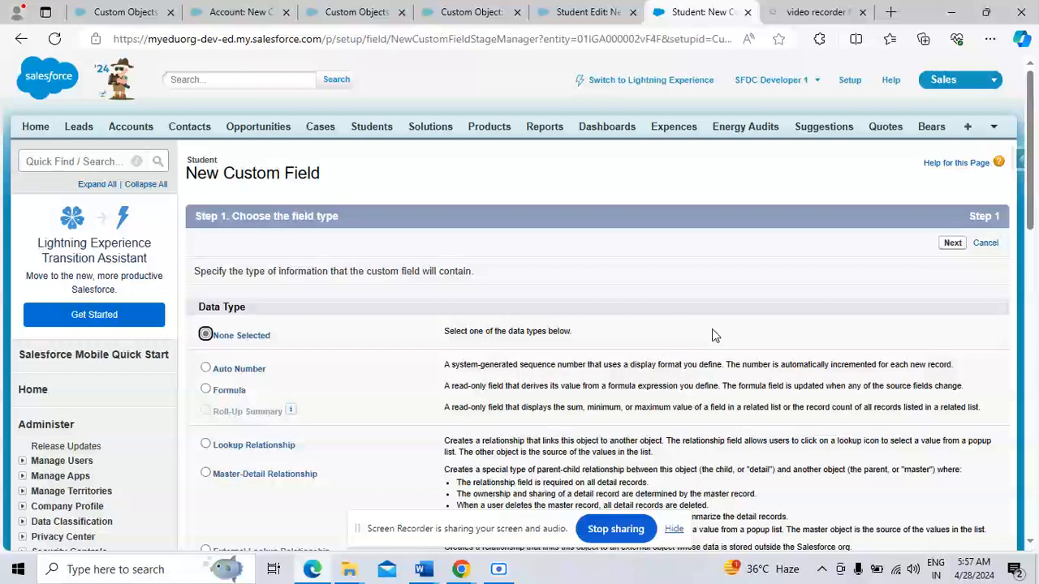
# Choose the Email data type for the new Student field and continue to its details.
pyautogui.scroll(-4, 712, 329)
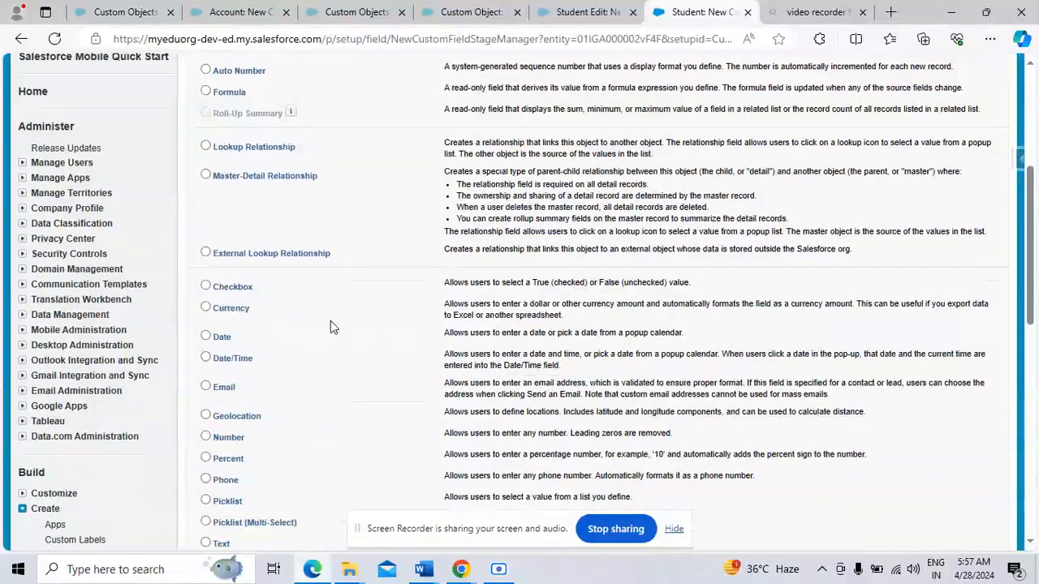
pyautogui.click(206, 386)
pyautogui.scroll(-4, 267, 398)
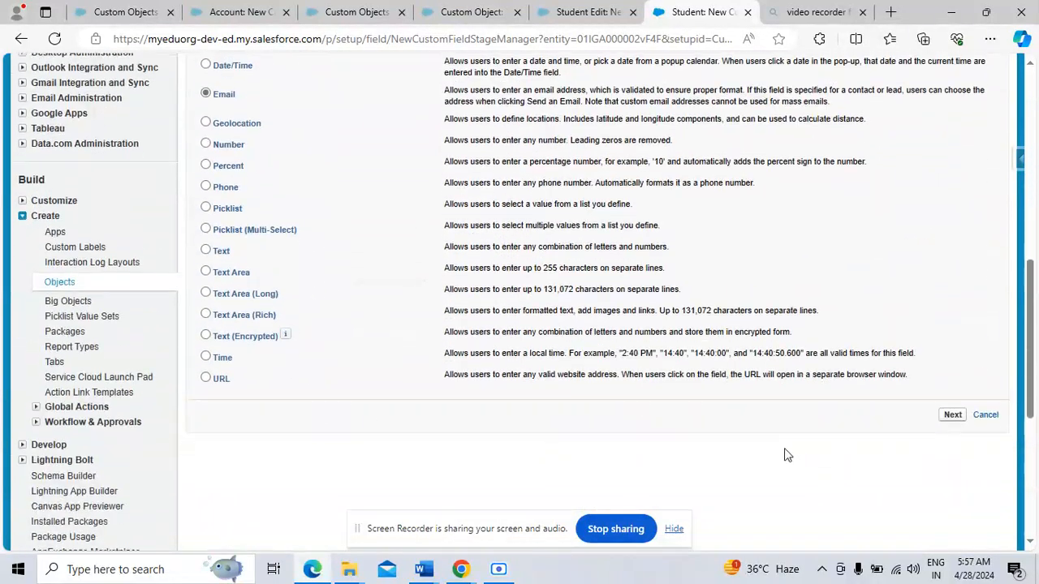
pyautogui.click(952, 409)
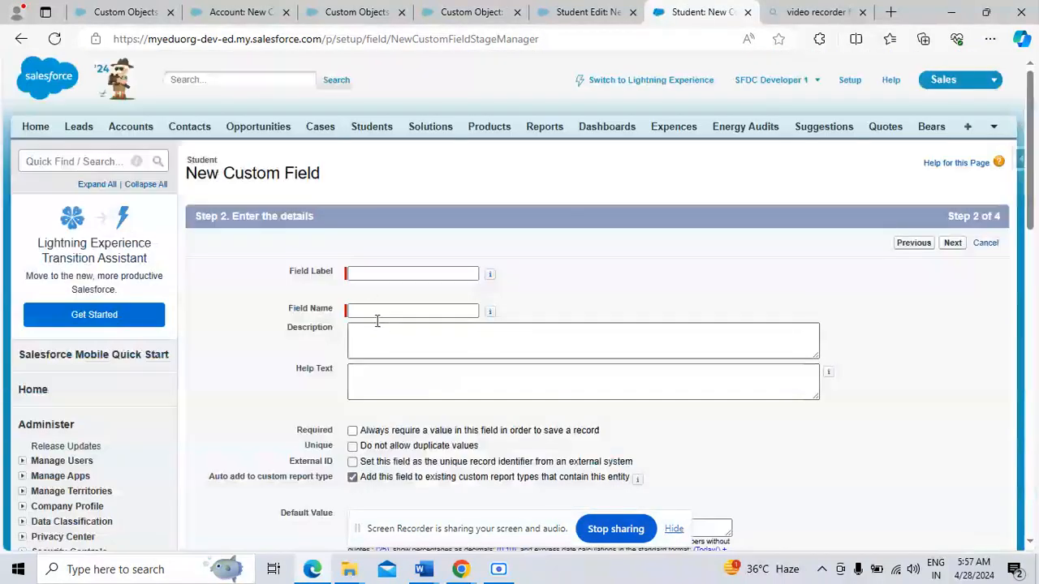
# Set both the field label and field name to Email, leave the field optional, and continue to field-level security.
pyautogui.click(364, 274)
pyautogui.click(372, 329)
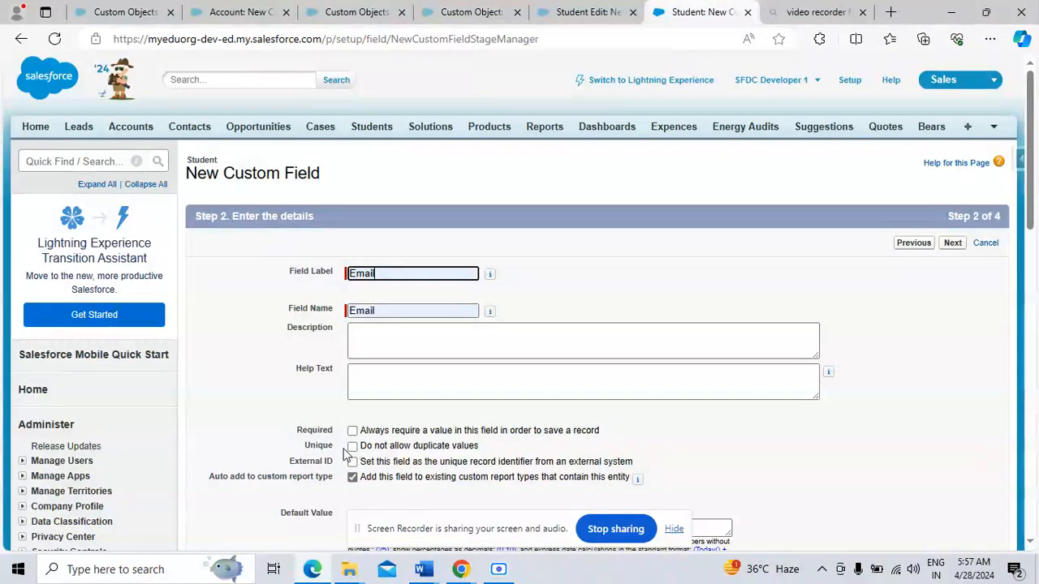
pyautogui.scroll(-2, 828, 478)
pyautogui.click(951, 454)
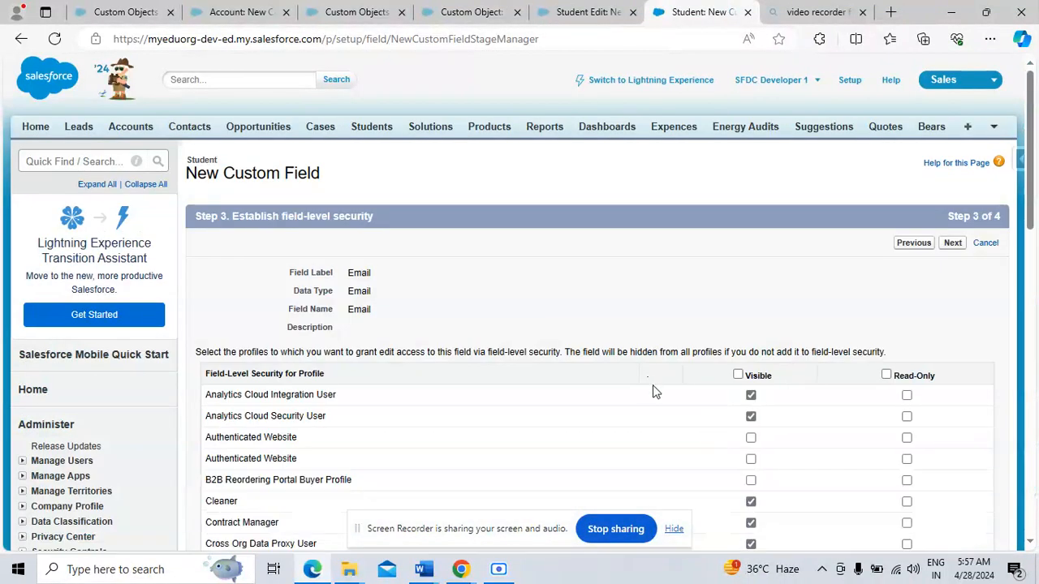
# Make the Email field visible to all profiles, keep it on Student Layout, and save it while starting another new field.
pyautogui.click(738, 374)
pyautogui.click(952, 242)
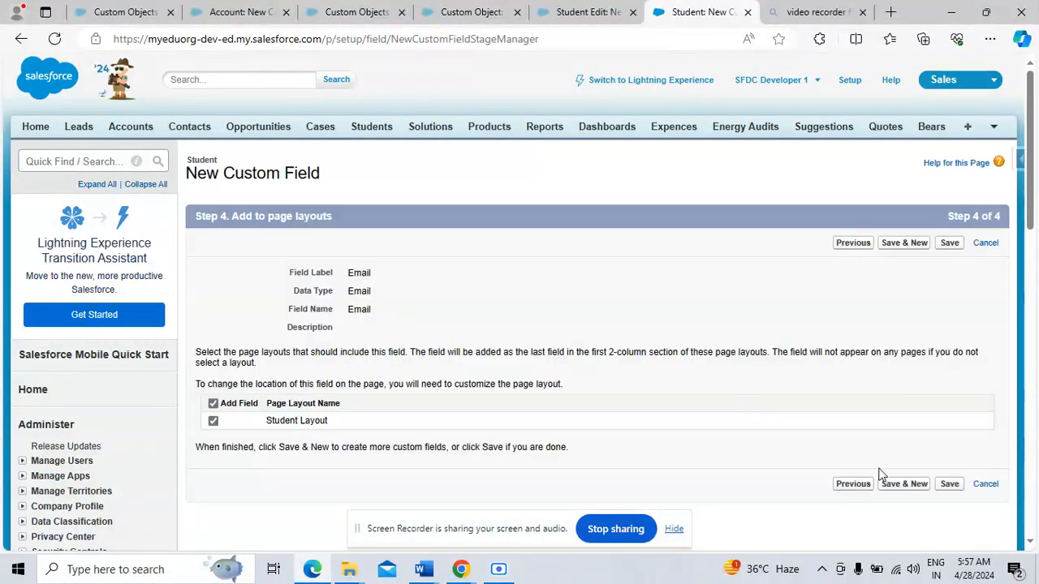
pyautogui.click(915, 486)
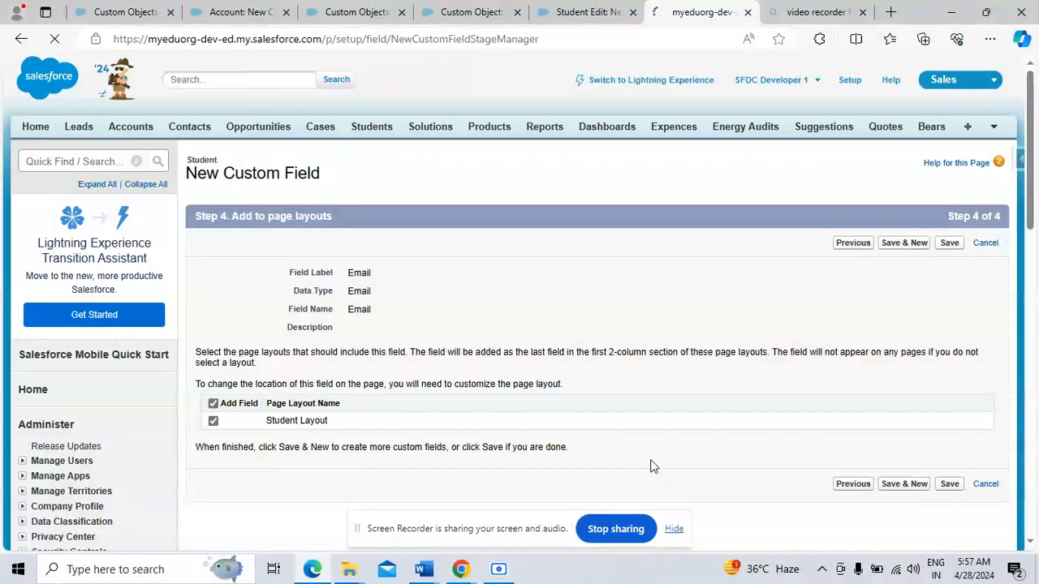
# Choose the Phone data type for the next Student field and continue to its details.
pyautogui.scroll(-3, 425, 371)
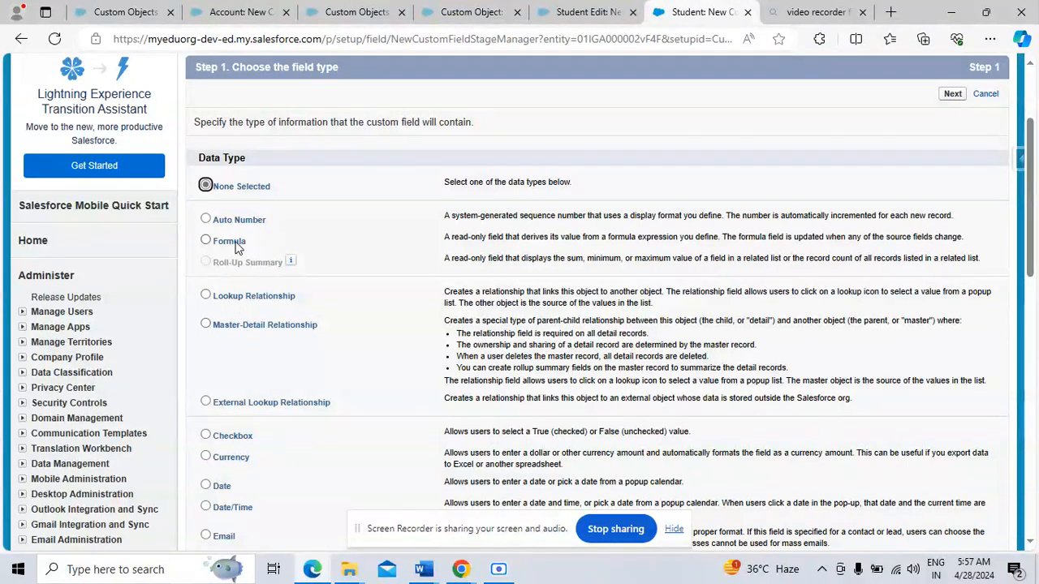
pyautogui.moveTo(319, 326); pyautogui.dragTo(208, 297)
pyautogui.scroll(-4, 268, 339)
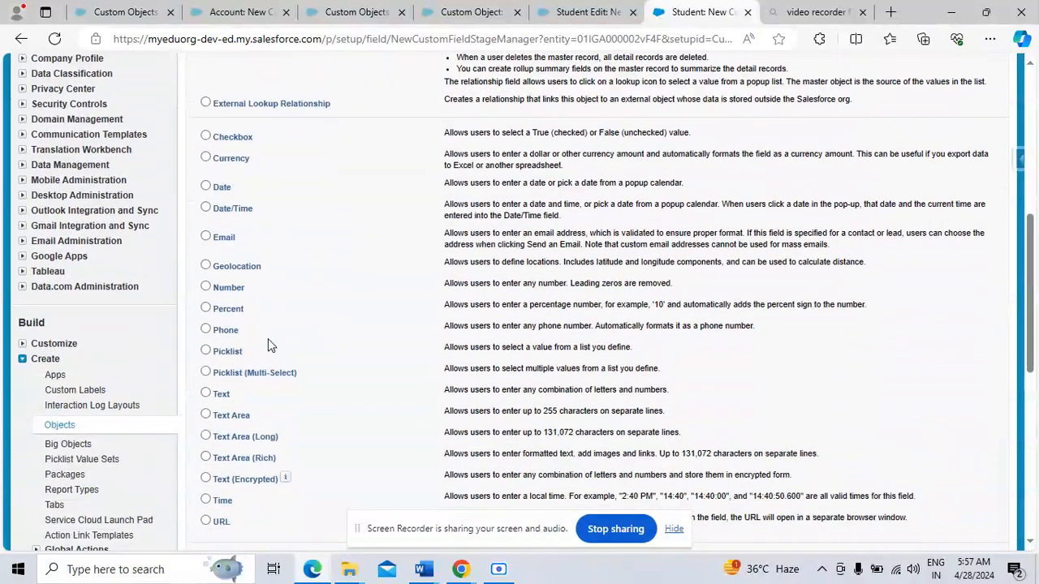
pyautogui.scroll(-1, 268, 338)
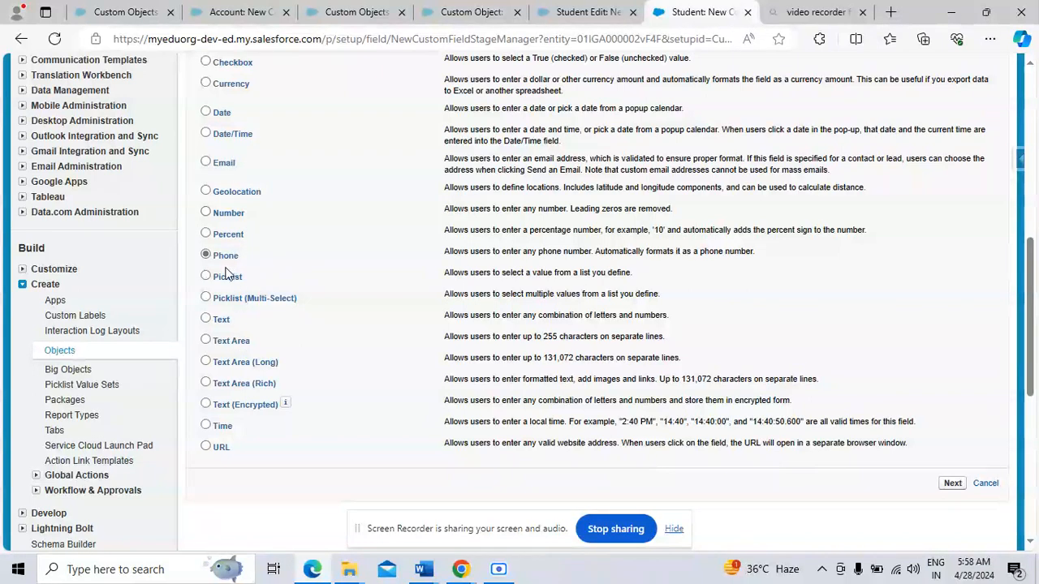
pyautogui.scroll(-1, 893, 451)
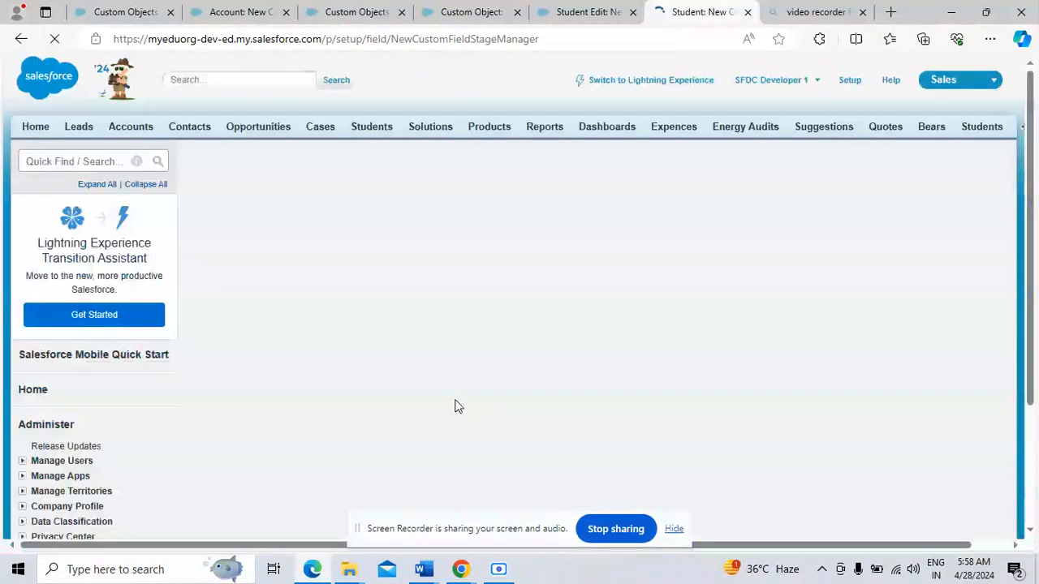
# Set the field label to Phone, let the field name fill in as Phone, and continue to field-level security.
pyautogui.click(358, 274)
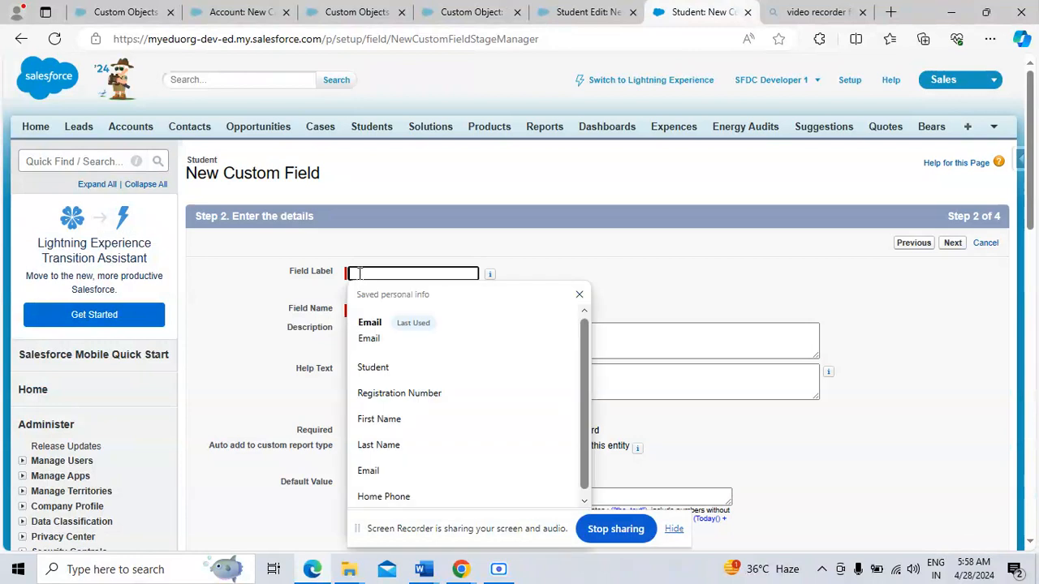
pyautogui.write('Phone')
pyautogui.press('Tab')
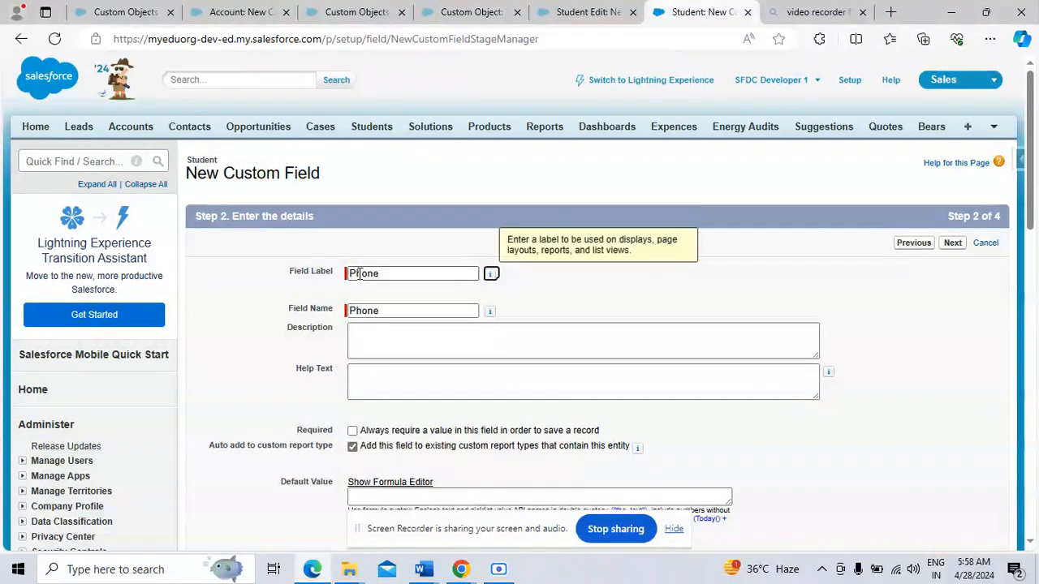
pyautogui.click(953, 243)
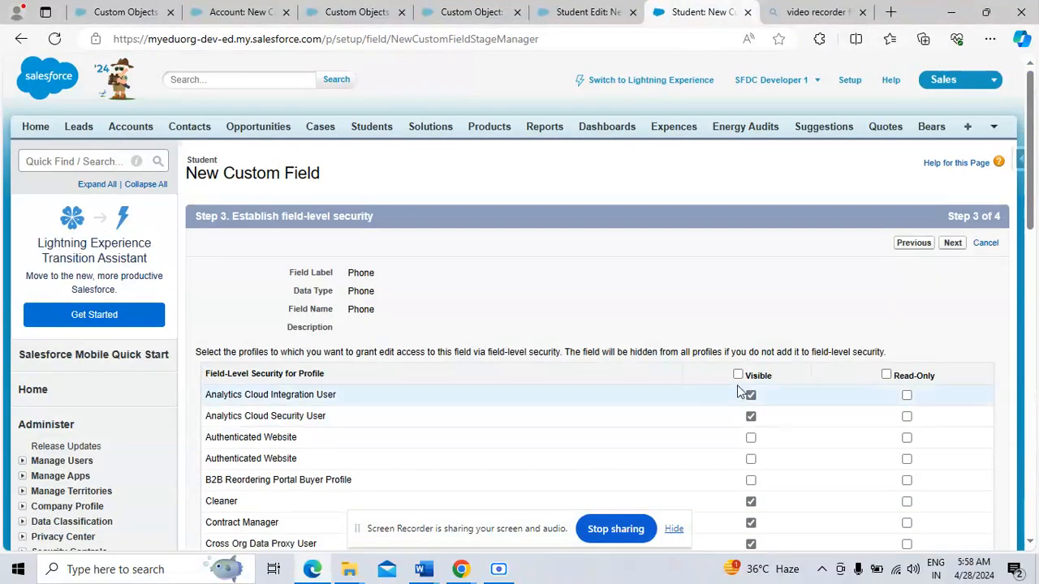
# Make the Phone field visible to all profiles, keep it on Student Layout, and save it to finish adding fields.
pyautogui.click(738, 375)
pyautogui.click(949, 246)
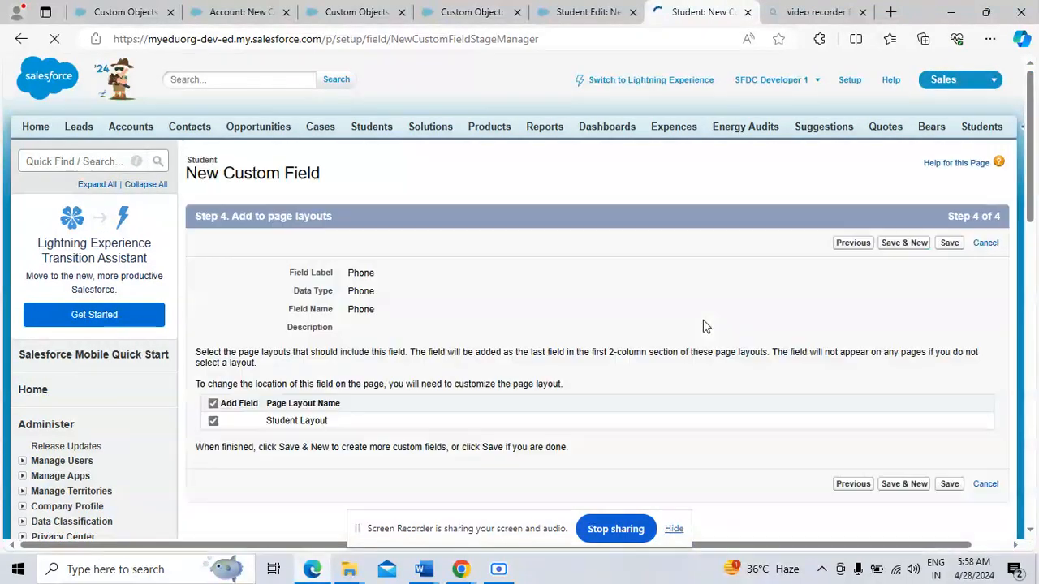
pyautogui.click(950, 484)
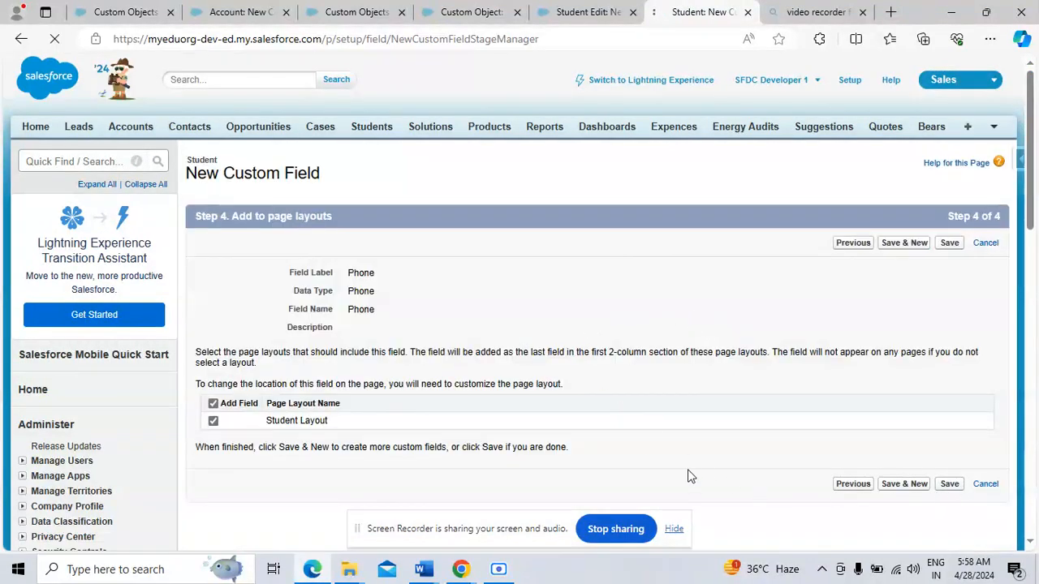
# Open the Student Layout page layout of the Student object for editing.
pyautogui.scroll(-4, 527, 364)
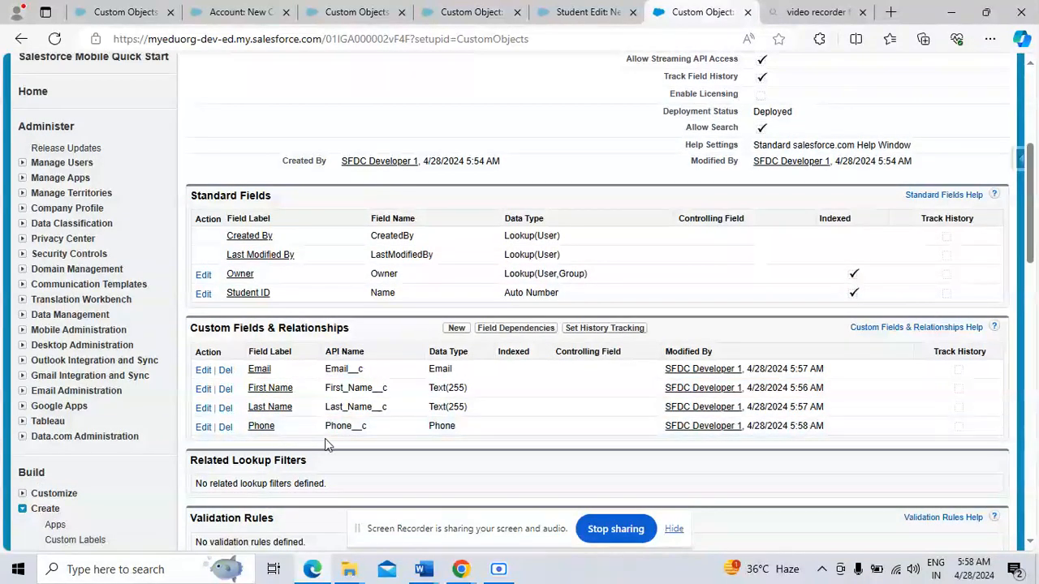
pyautogui.scroll(-4, 324, 429)
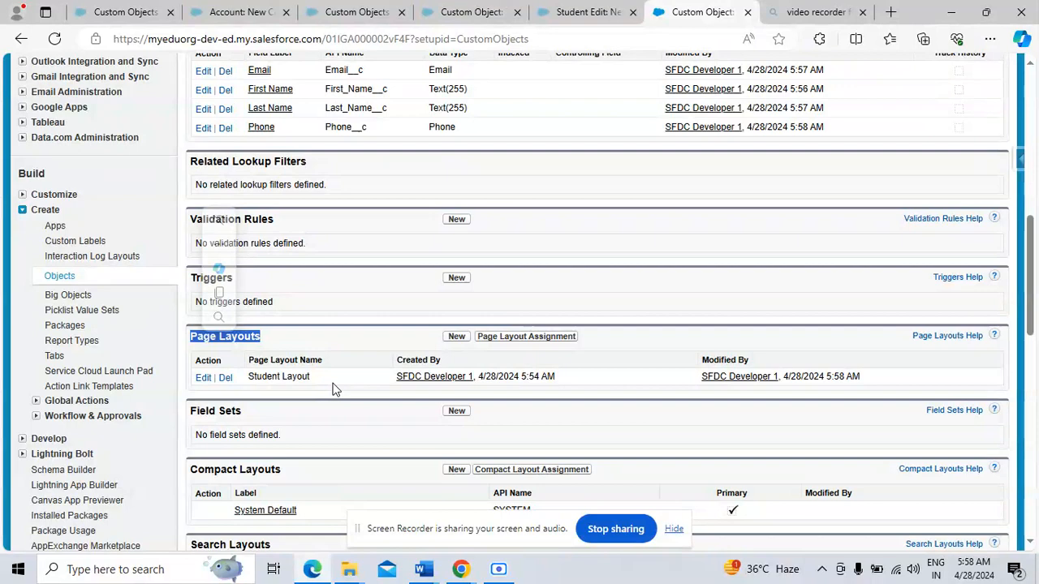
pyautogui.click(203, 378)
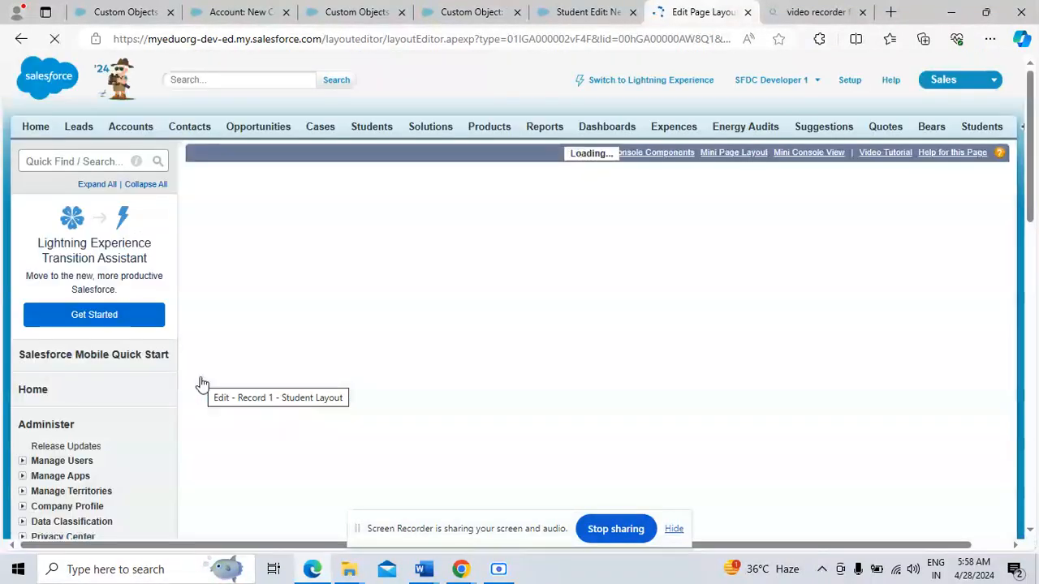
# Move the Student ID field below Phone in the Information section, and try to move Owner lower in its column.
pyautogui.scroll(-7, 401, 373)
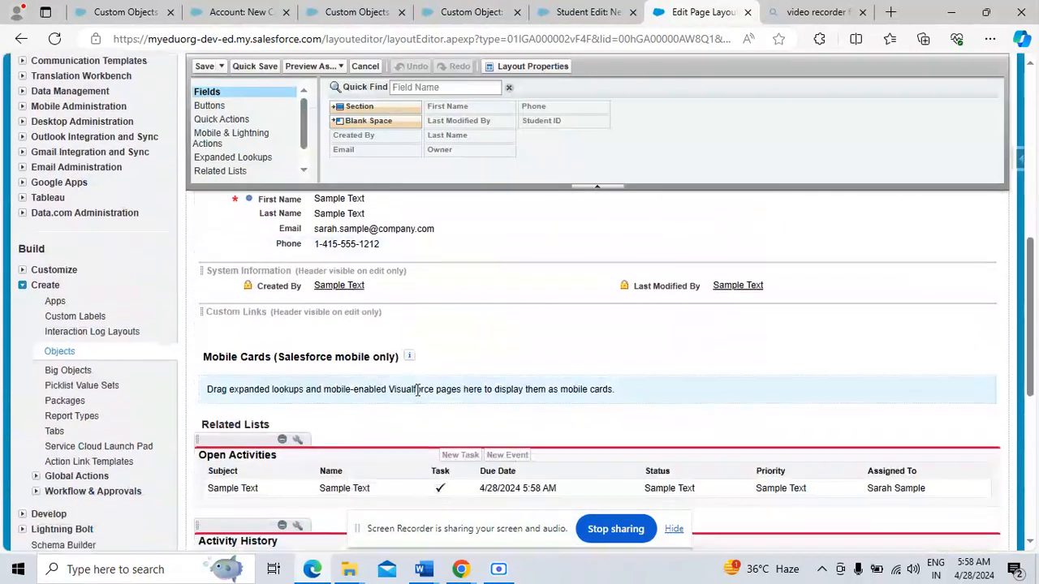
pyautogui.scroll(3, 454, 390)
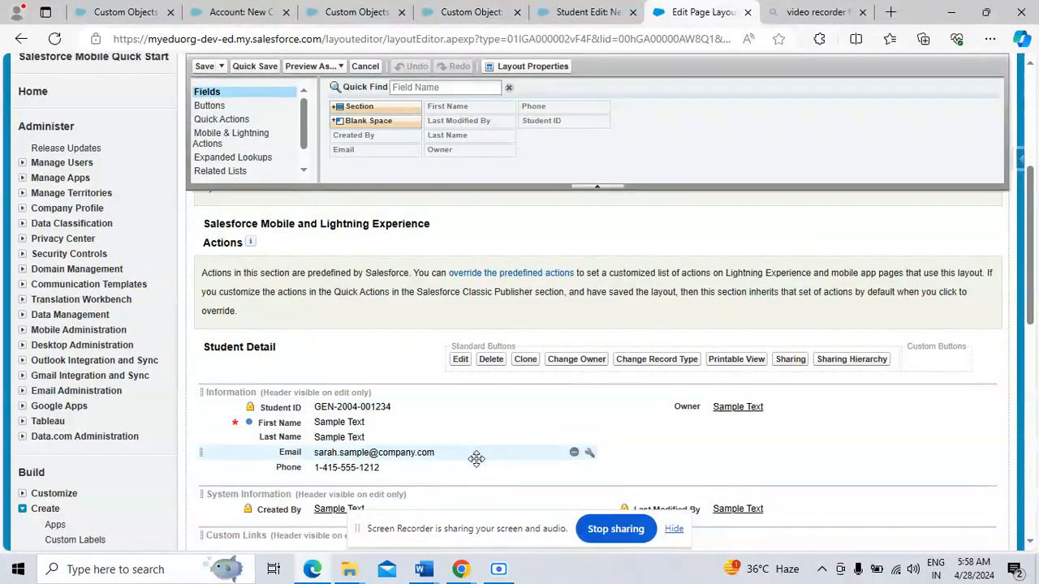
pyautogui.moveTo(294, 407); pyautogui.dragTo(326, 483)
pyautogui.moveTo(695, 406); pyautogui.dragTo(678, 486)
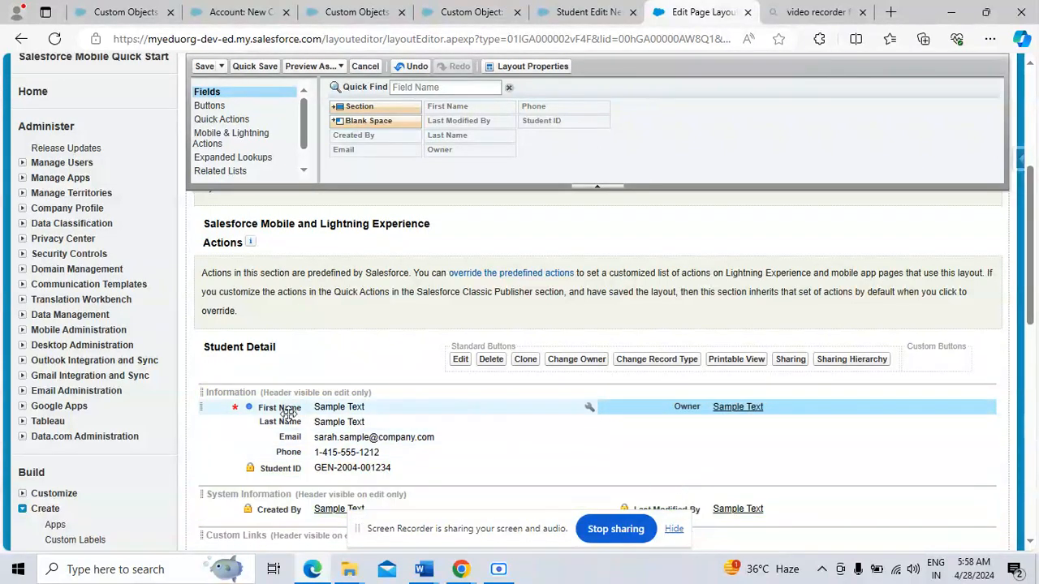
# Move the Email and Phone fields into the second column of the Information section, above Owner.
pyautogui.moveTo(289, 437); pyautogui.dragTo(615, 402)
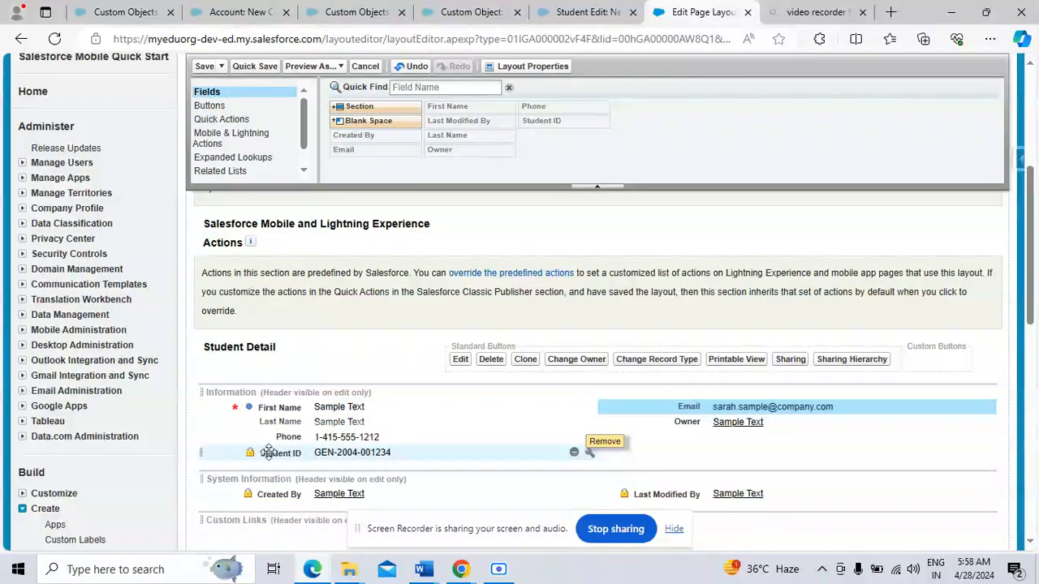
pyautogui.moveTo(285, 435); pyautogui.dragTo(651, 417)
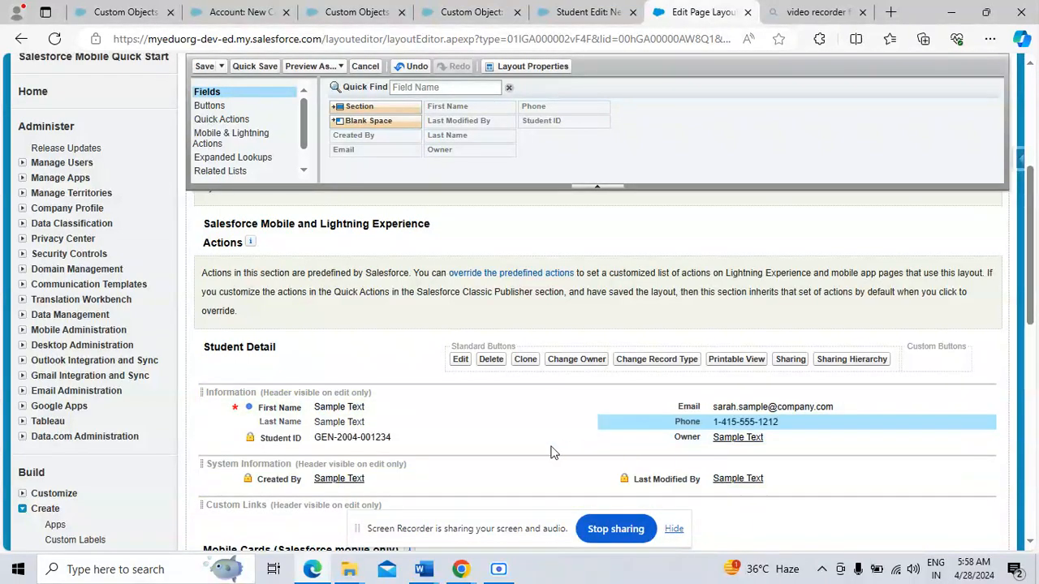
# Check the Email field's properties, leave Read-Only and Required unticked, and save the Student page layout.
pyautogui.scroll(-2, 471, 427)
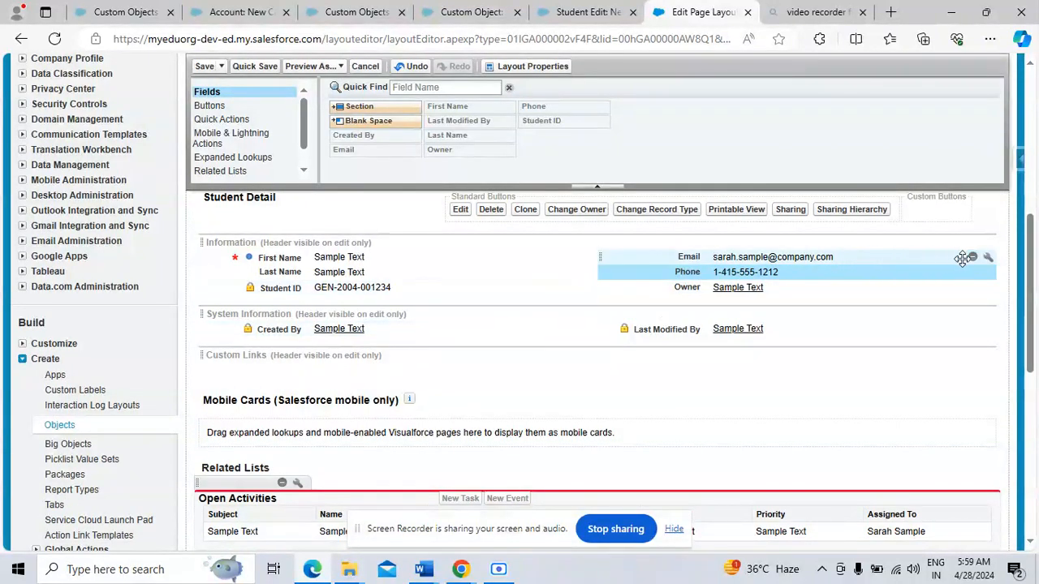
pyautogui.click(988, 257)
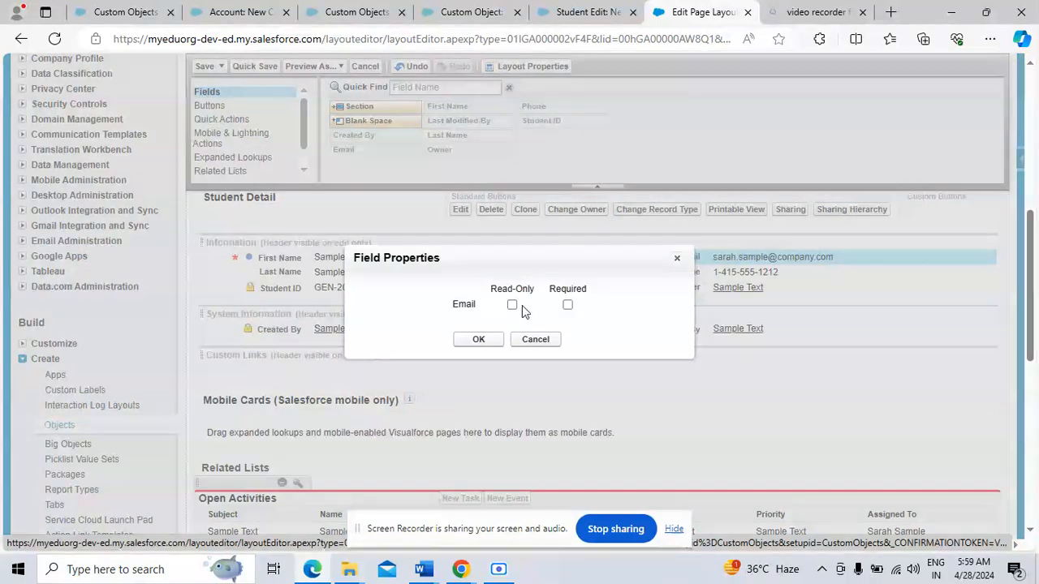
pyautogui.click(481, 341)
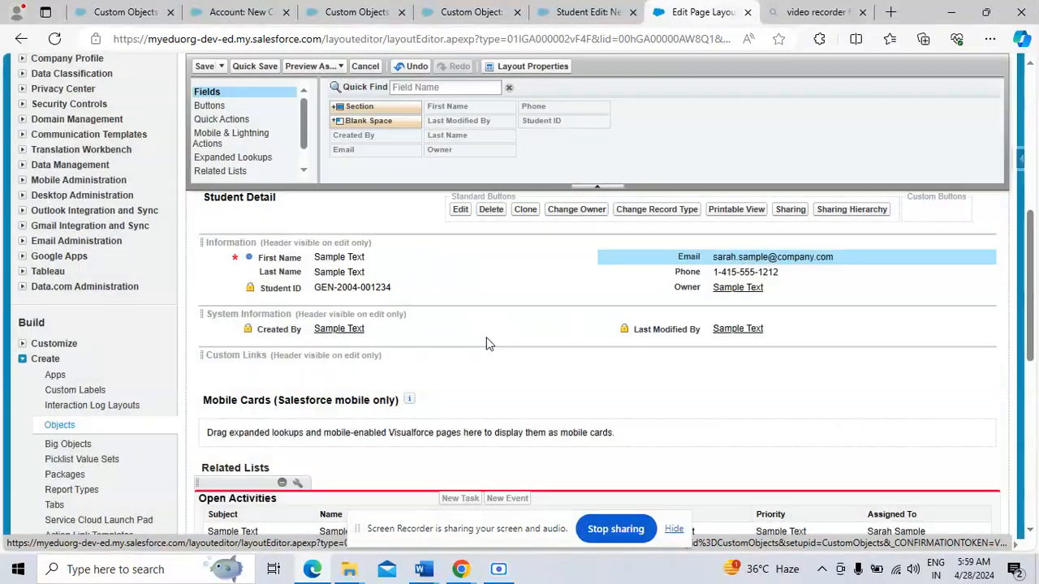
pyautogui.click(204, 67)
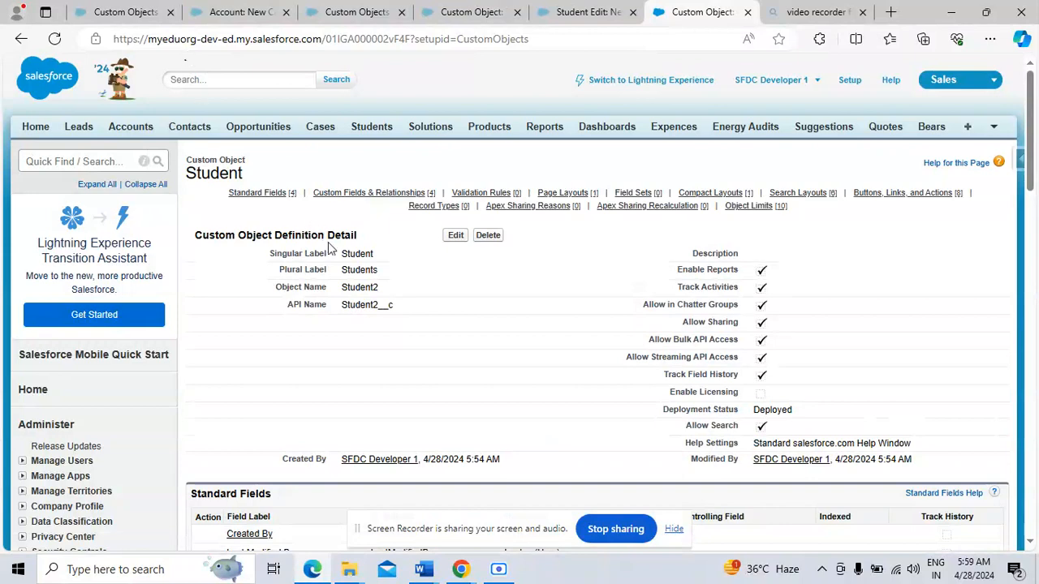
pyautogui.click(71, 160)
pyautogui.write('tab')
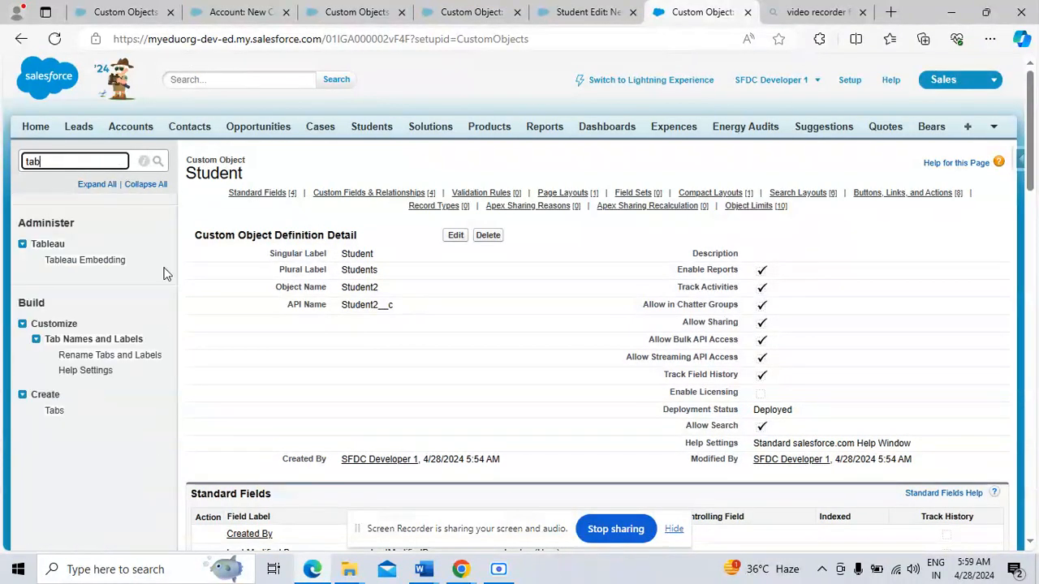
pyautogui.click(51, 412)
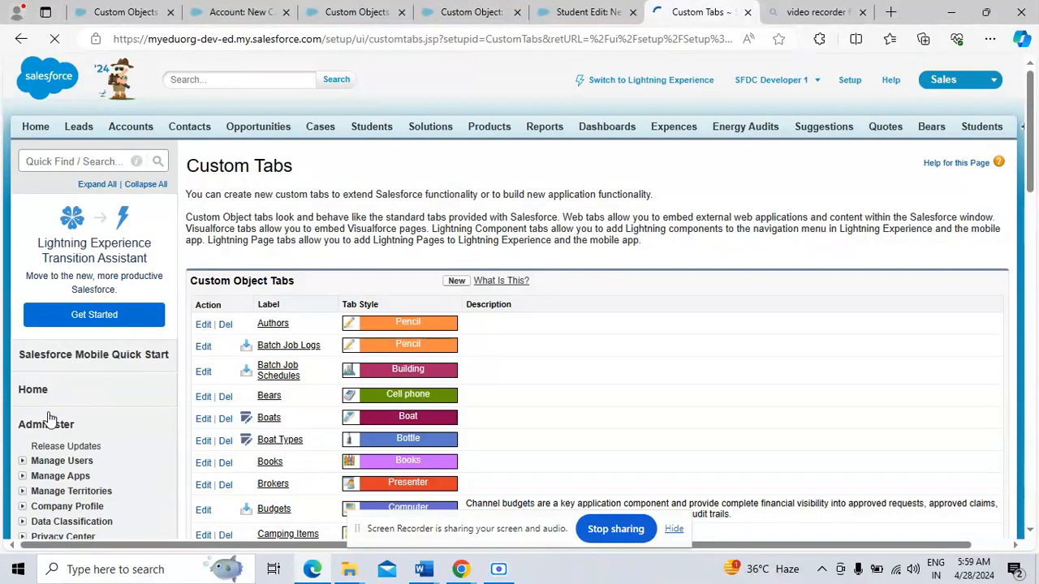
pyautogui.click(457, 281)
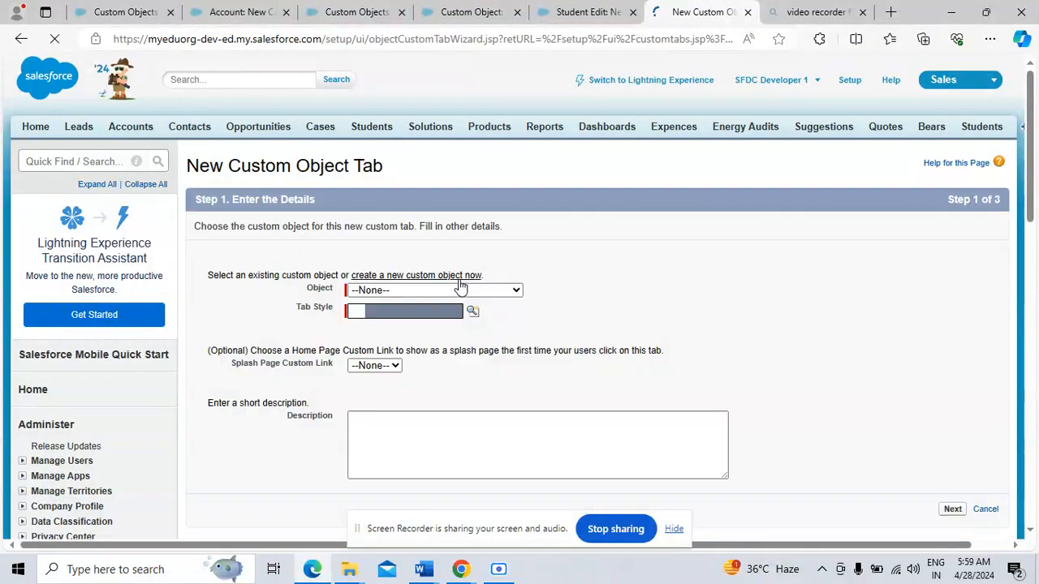
pyautogui.click(436, 290)
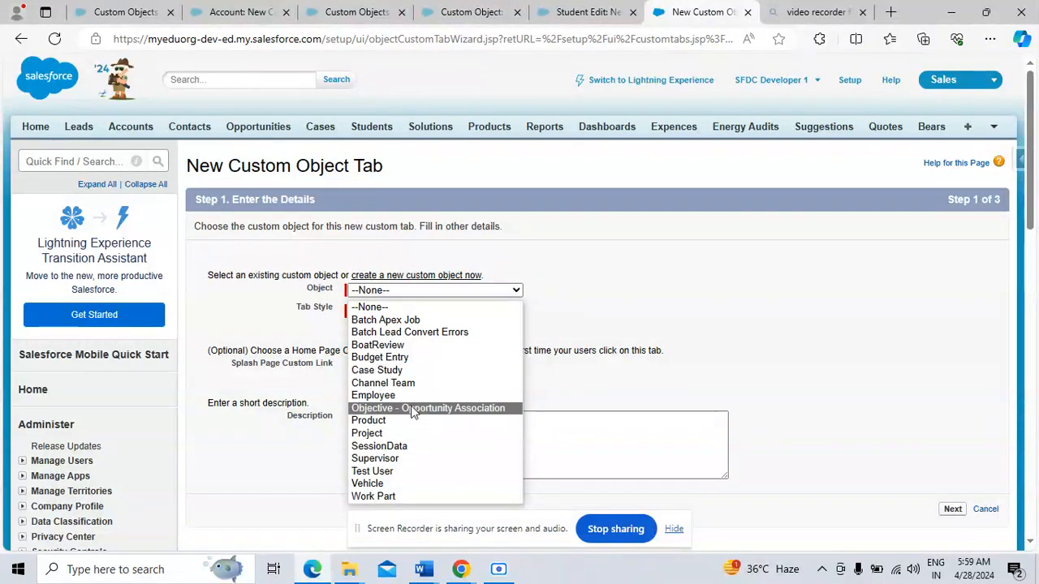
pyautogui.click(625, 270)
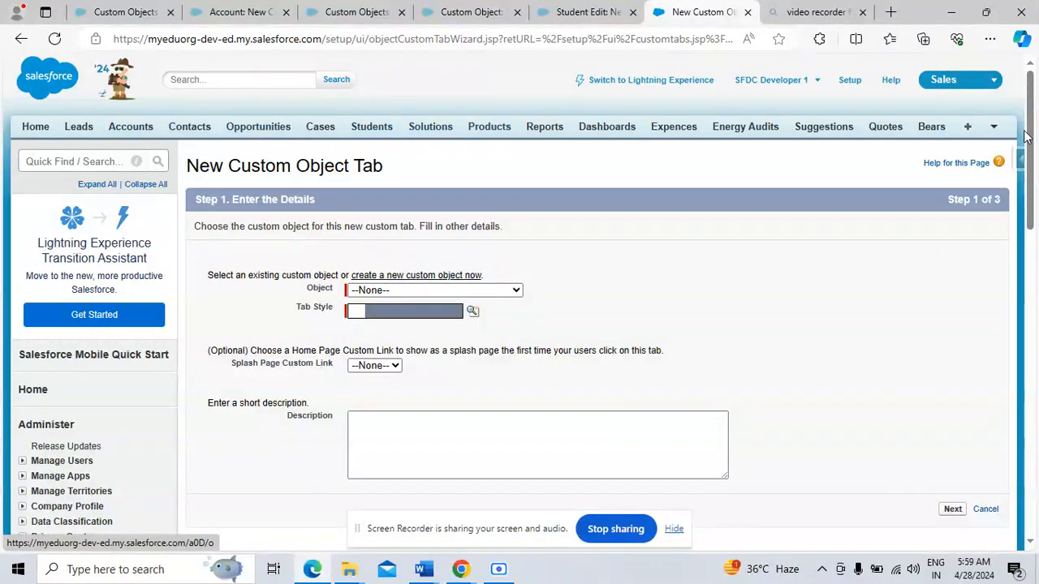
# Open the All view of Students and start a new student record.
pyautogui.click(966, 153)
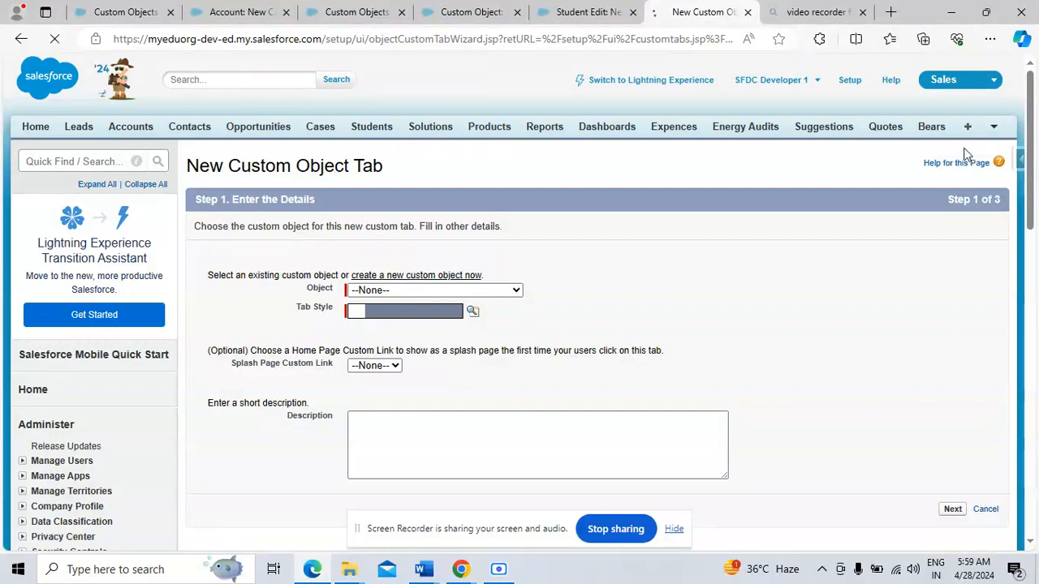
pyautogui.click(263, 205)
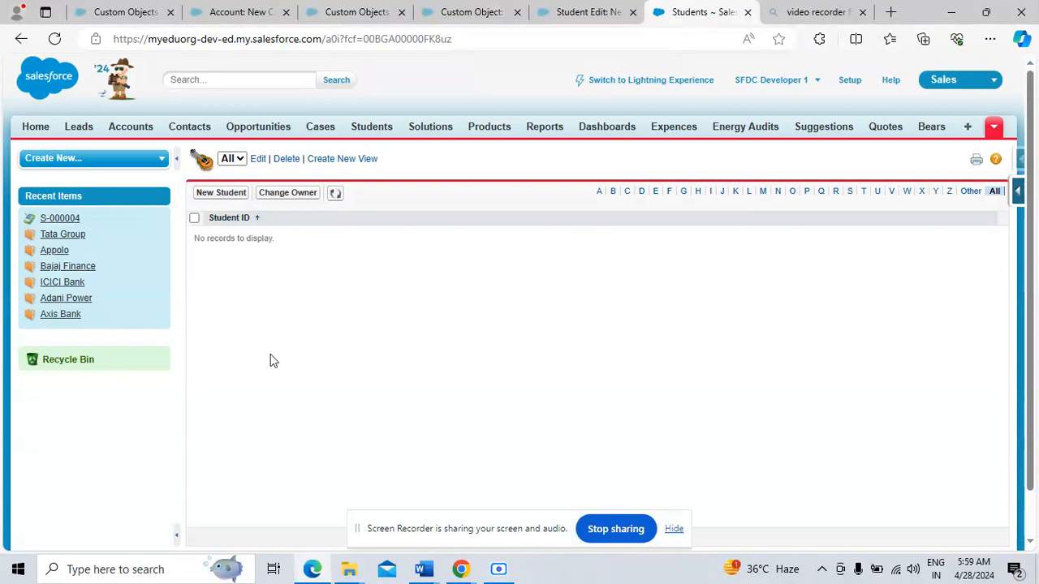
pyautogui.click(219, 193)
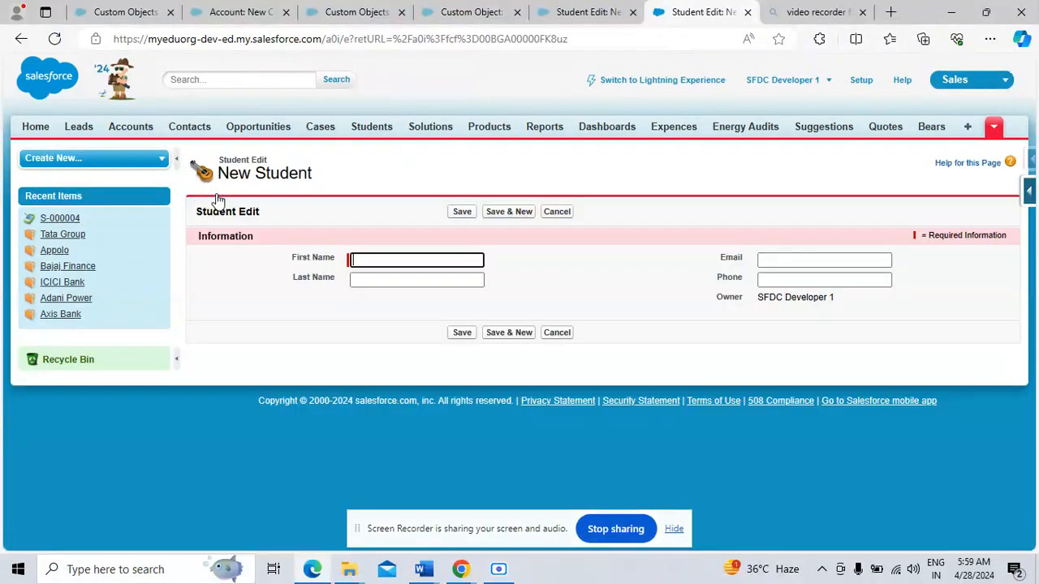
# Fill in the student's first name, last name, email and phone number, and save the record.
pyautogui.click(375, 261)
pyautogui.write('S')
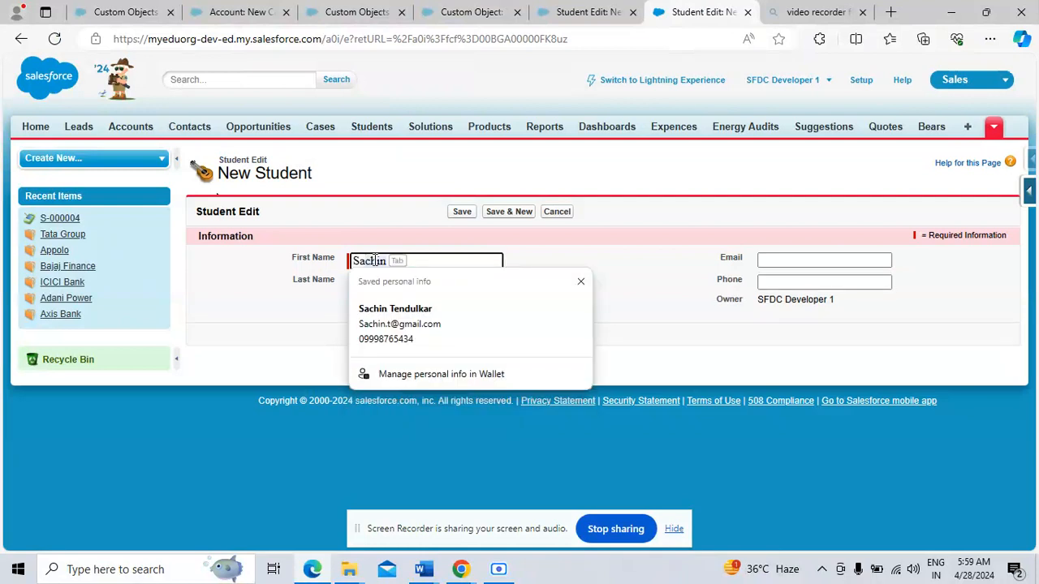
pyautogui.press('Tab')
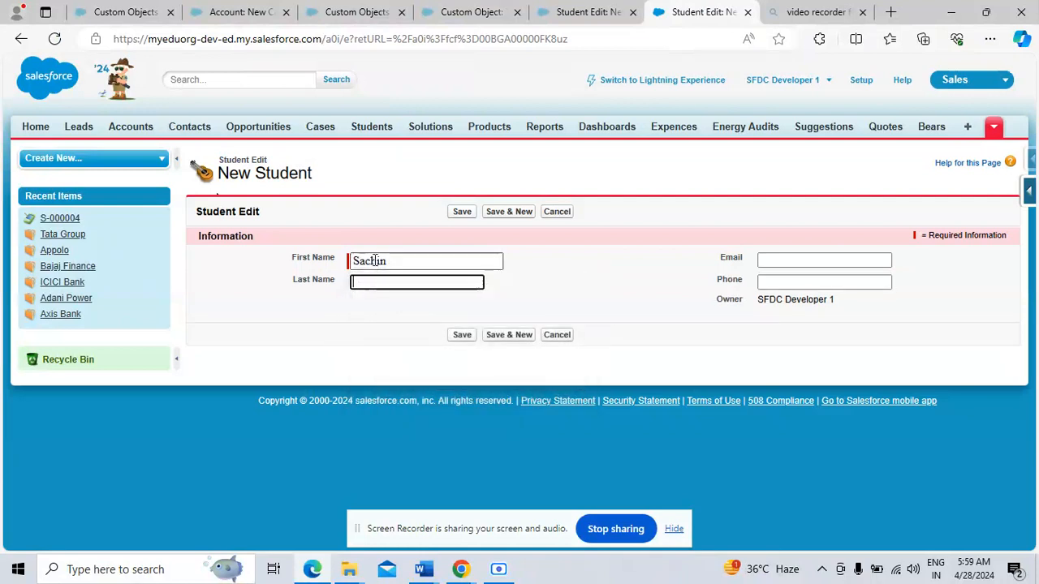
pyautogui.write('Tendulkar')
pyautogui.press('Tab')
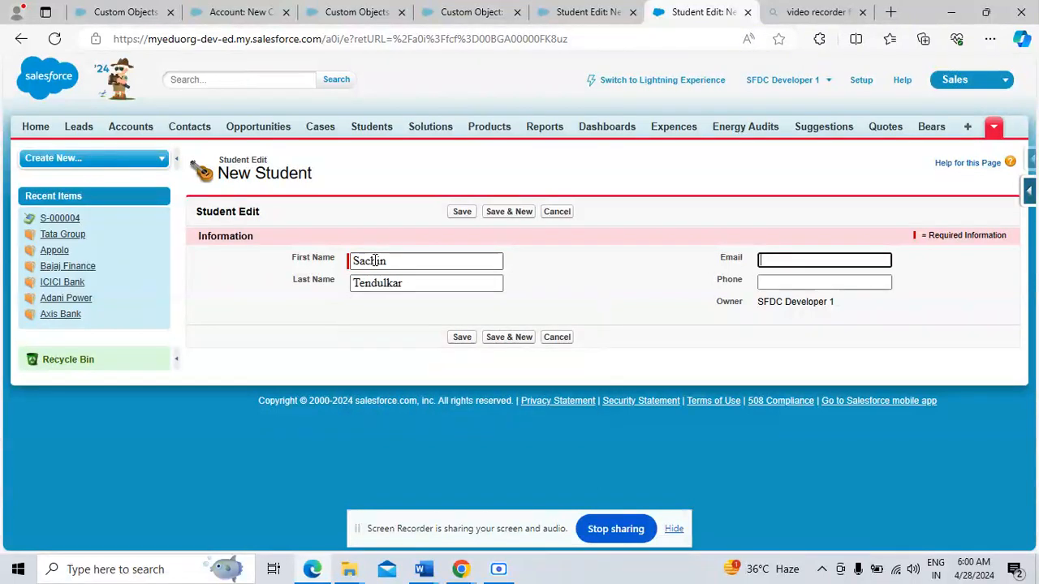
pyautogui.write('s')
pyautogui.press('Tab')
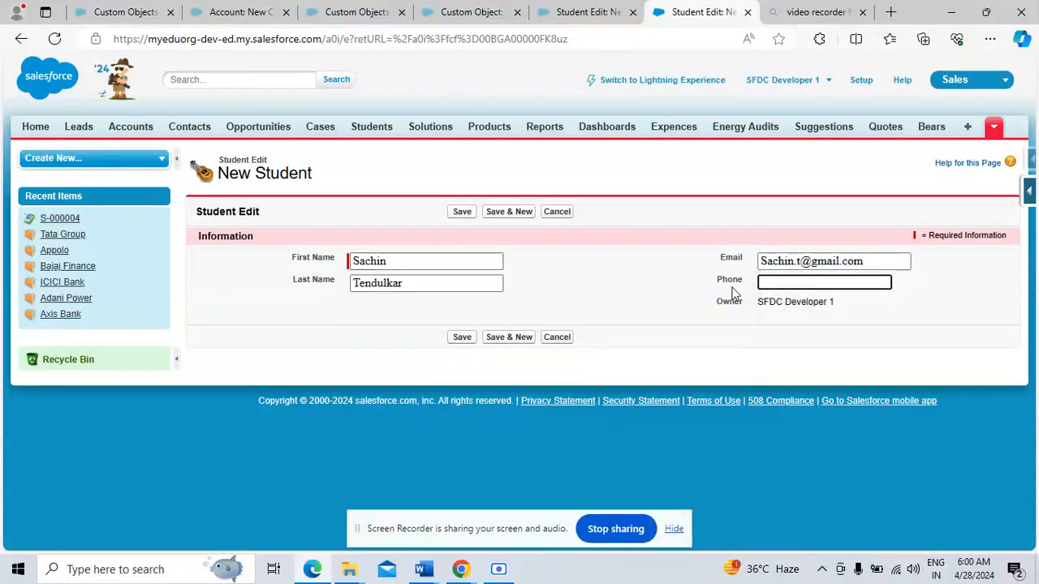
pyautogui.write('124')
pyautogui.write('5')
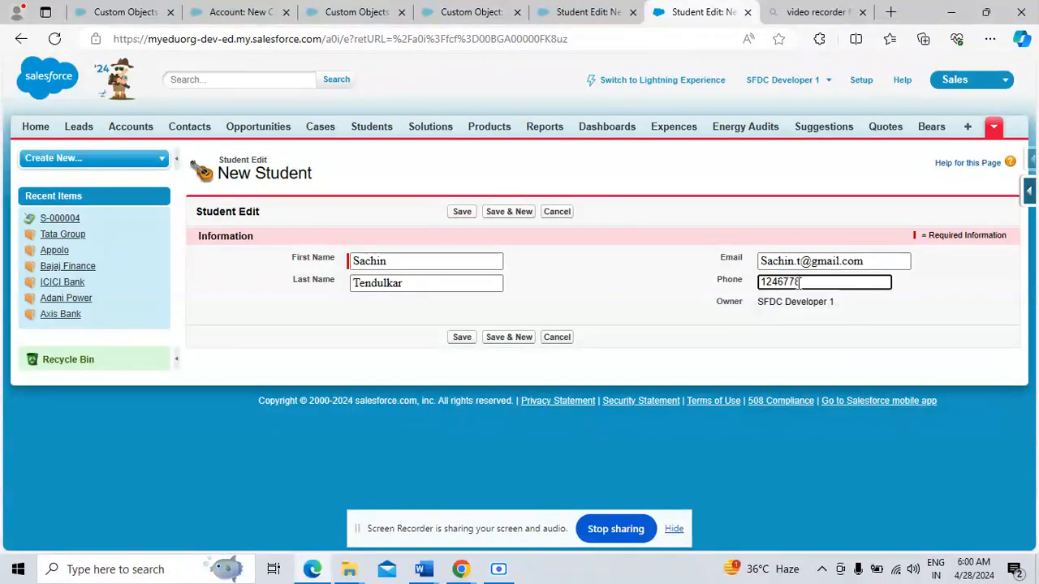
pyautogui.click(461, 337)
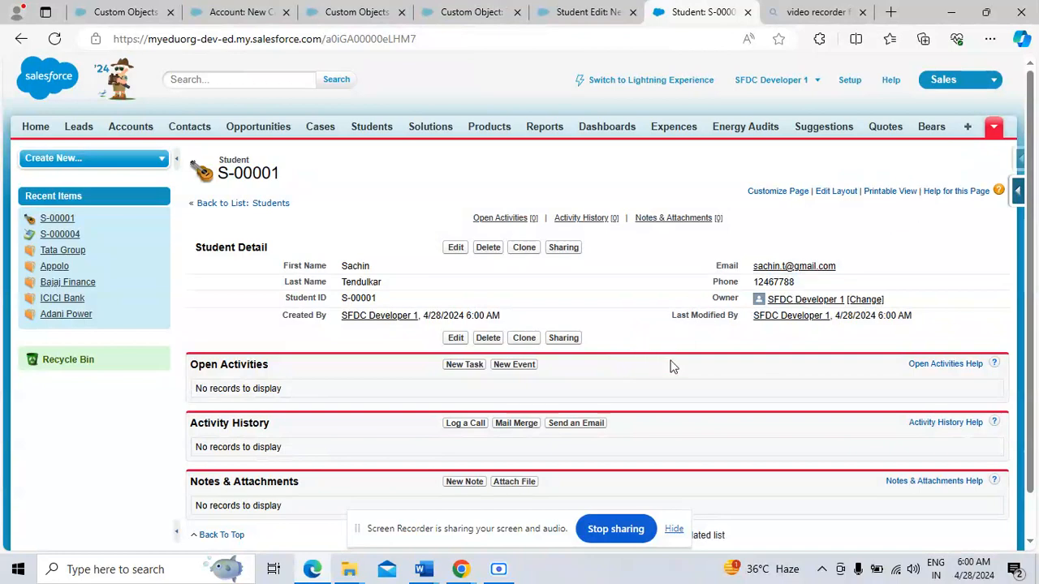
# Find the custom Tabs page in Setup and start a new custom object tab.
pyautogui.click(851, 82)
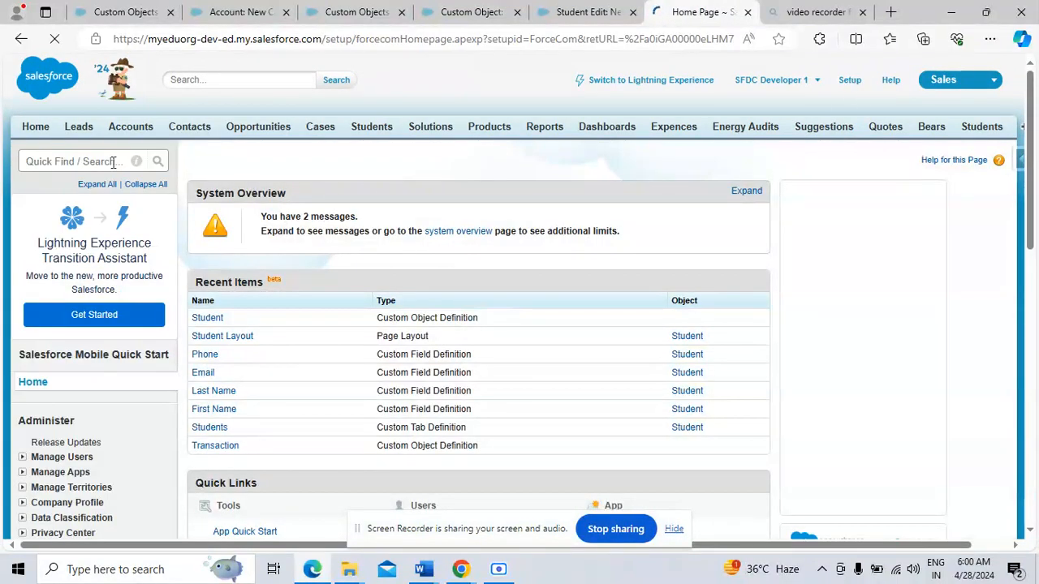
pyautogui.click(56, 159)
pyautogui.write('tab')
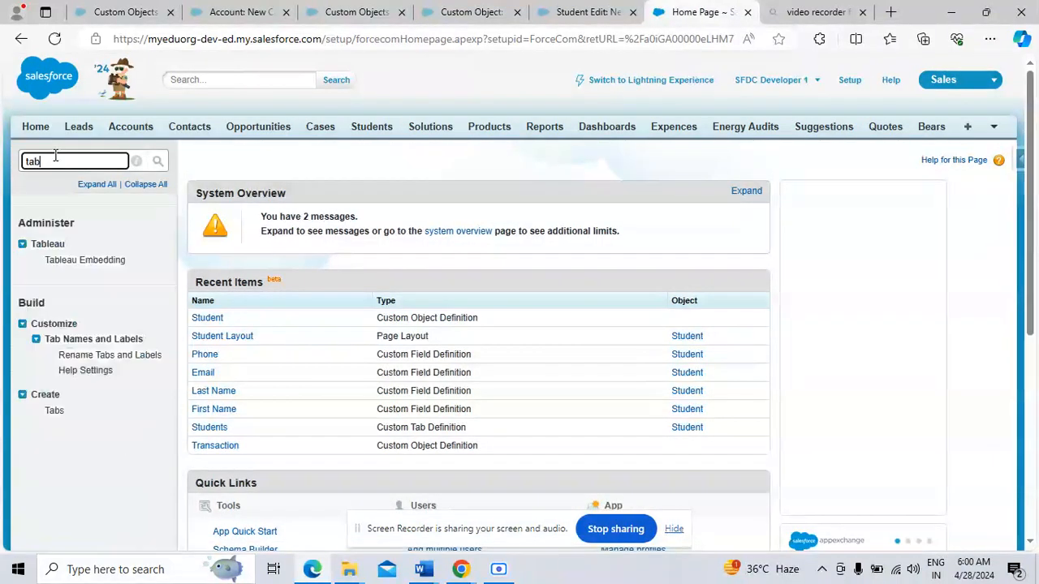
pyautogui.click(54, 411)
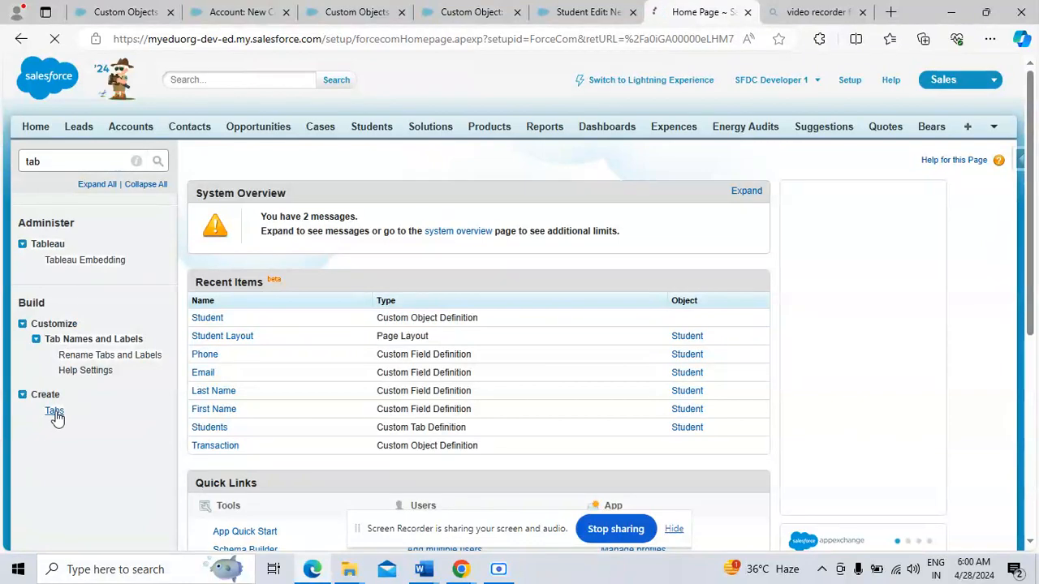
pyautogui.scroll(-6, 262, 359)
pyautogui.scroll(-5, 261, 359)
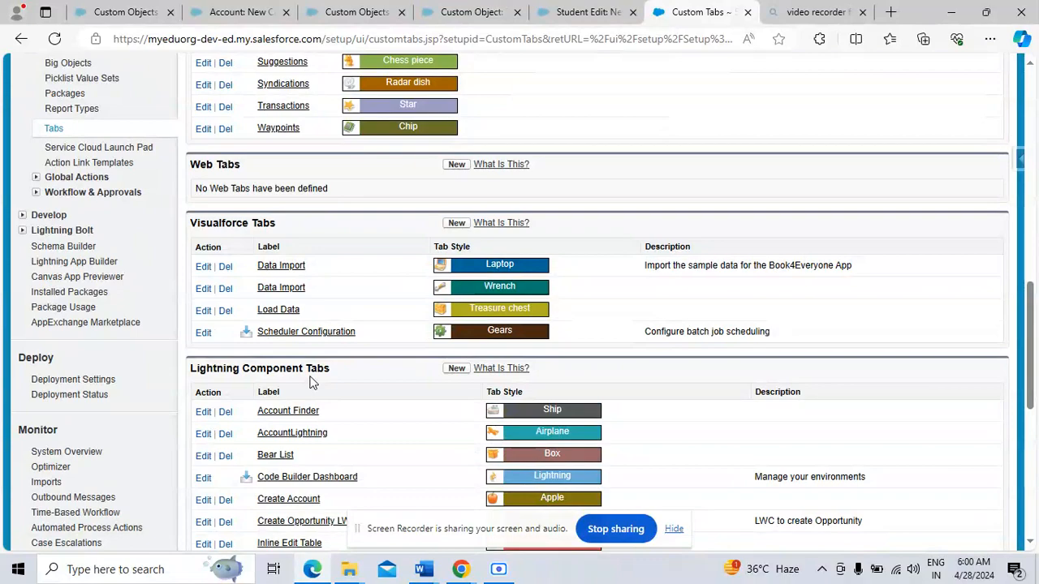
pyautogui.scroll(10, 312, 382)
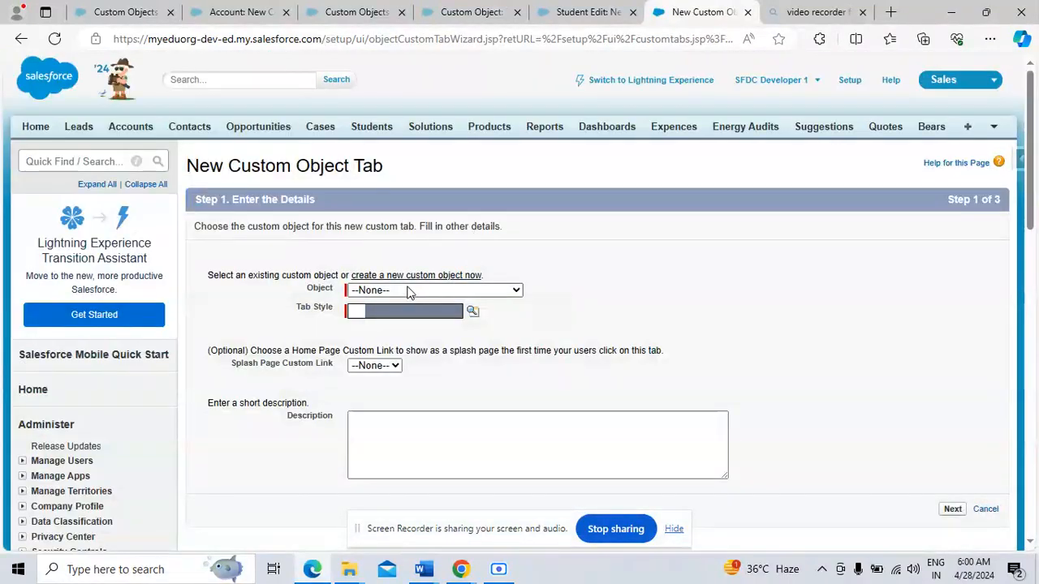
# Choose Case Study as the tab's object with the Circle tab style, and continue to the profile settings.
pyautogui.click(410, 290)
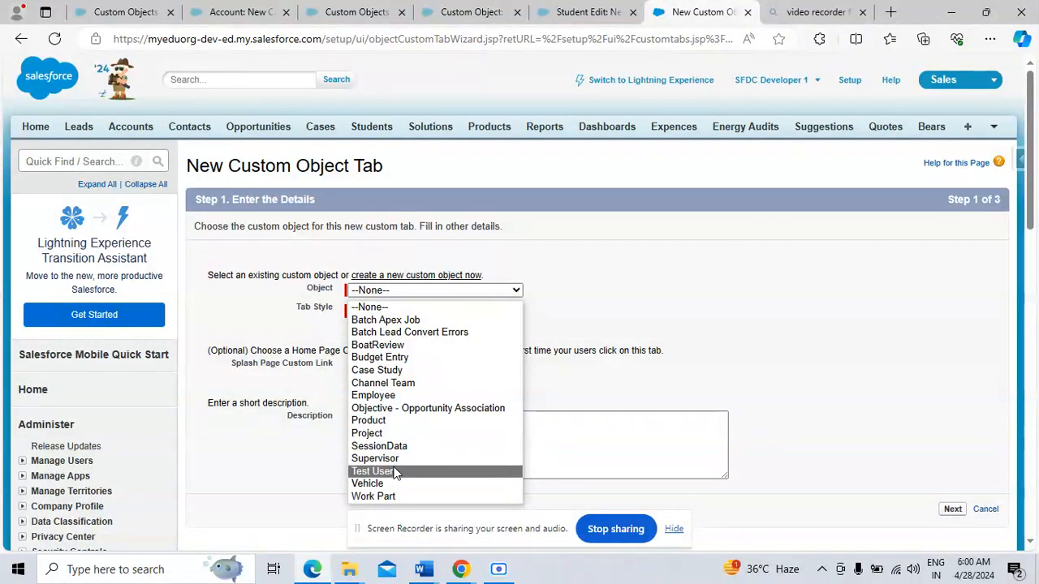
pyautogui.click(411, 371)
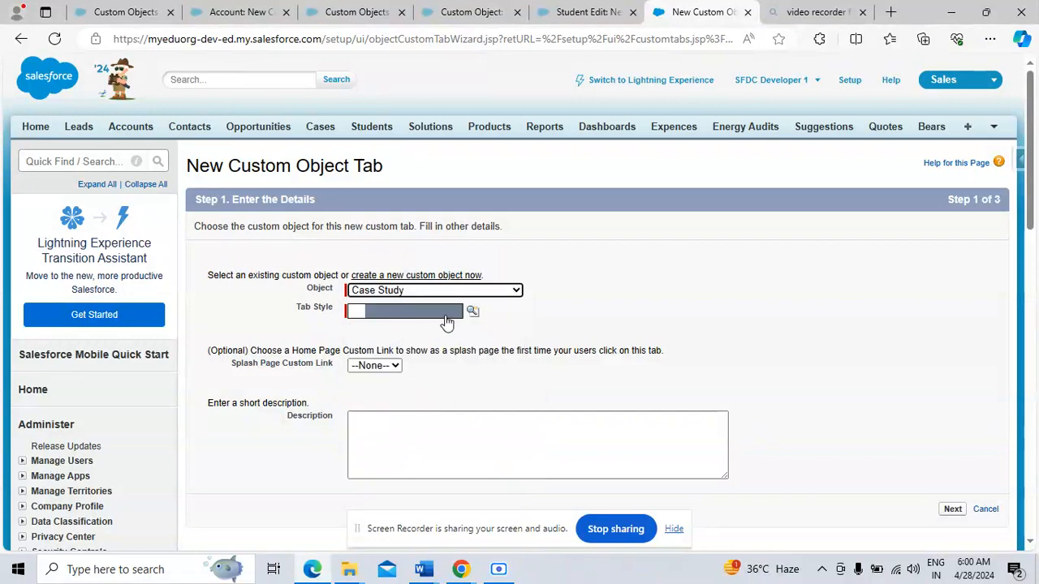
pyautogui.click(472, 311)
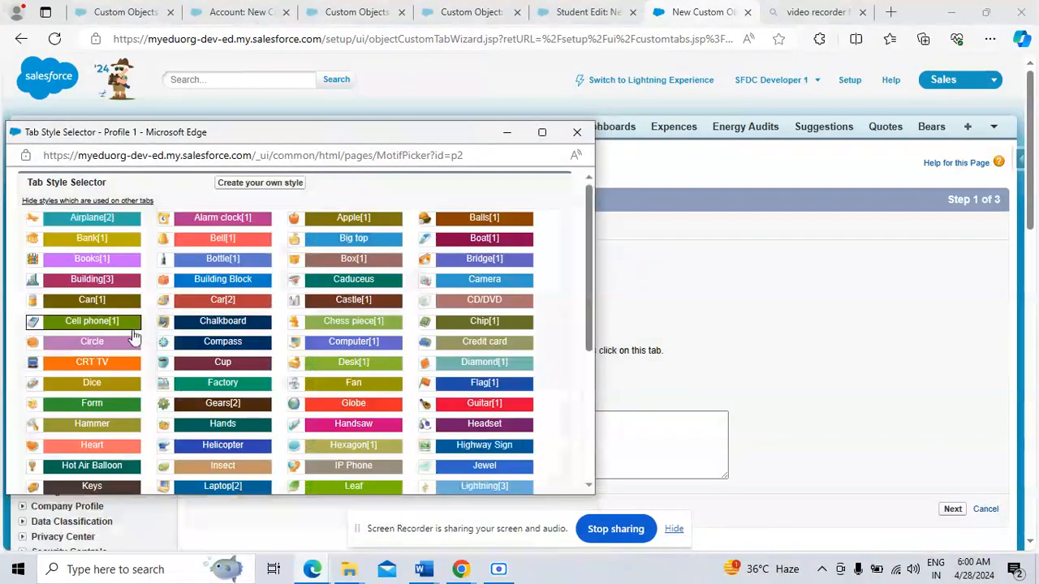
pyautogui.click(92, 342)
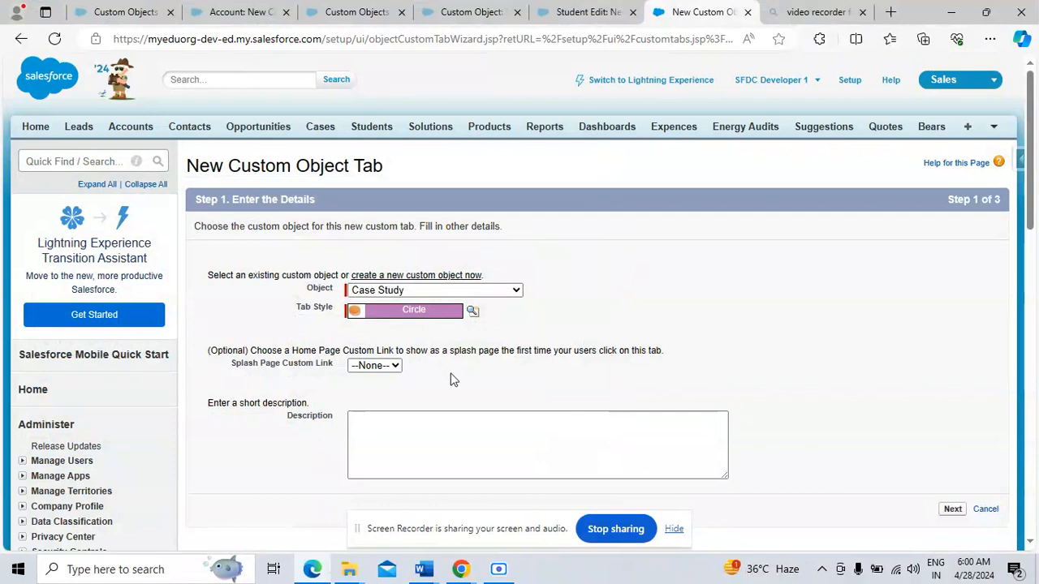
pyautogui.scroll(-3, 736, 457)
pyautogui.click(946, 289)
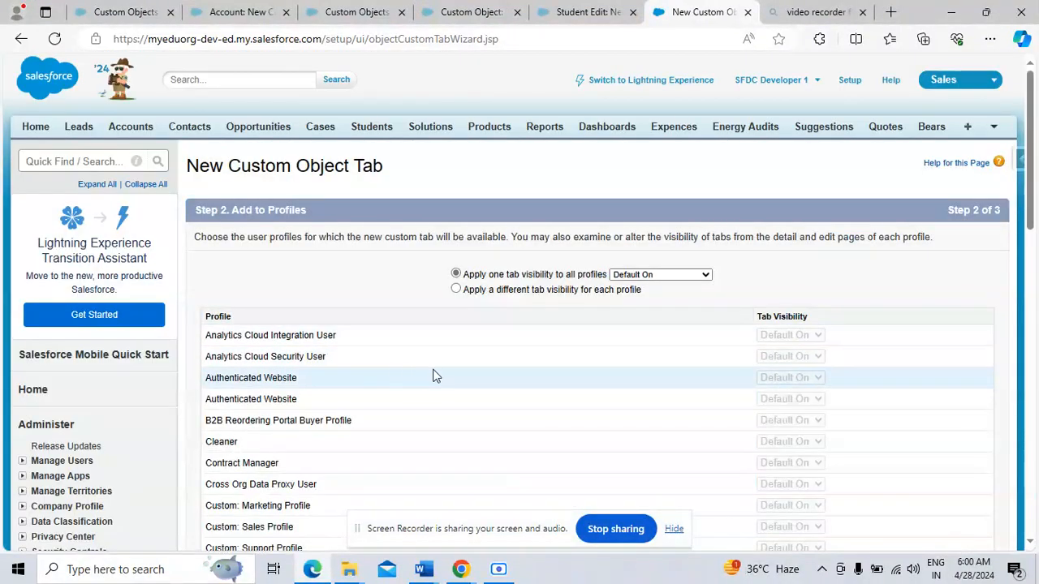
# Apply different tab visibility per profile: Analytics Cloud Security User Default Off, first Authenticated Website Tab Hidden, and continue to the custom apps.
pyautogui.scroll(-1, 355, 348)
pyautogui.click(659, 203)
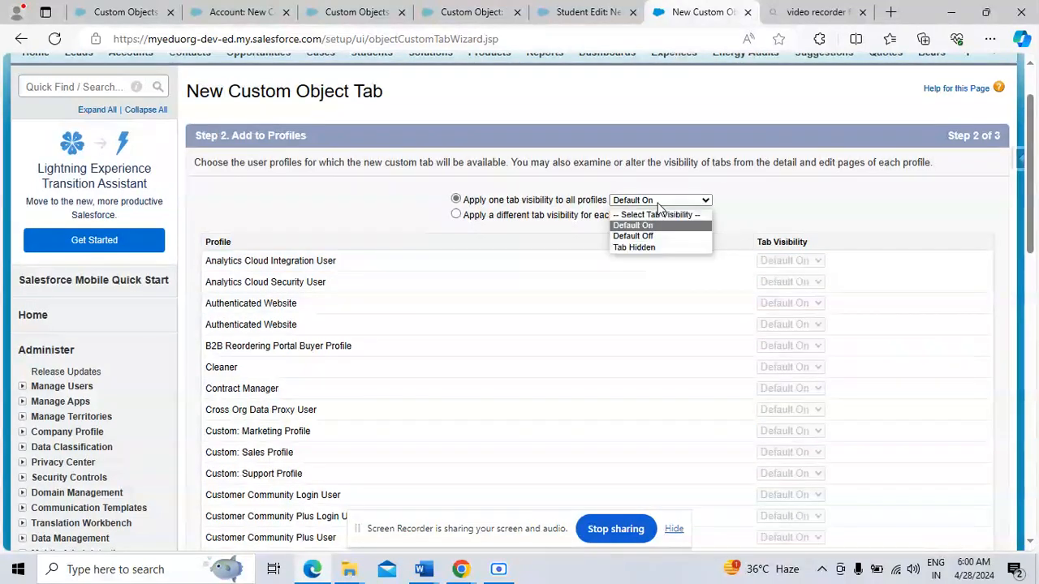
pyautogui.click(470, 217)
pyautogui.click(809, 281)
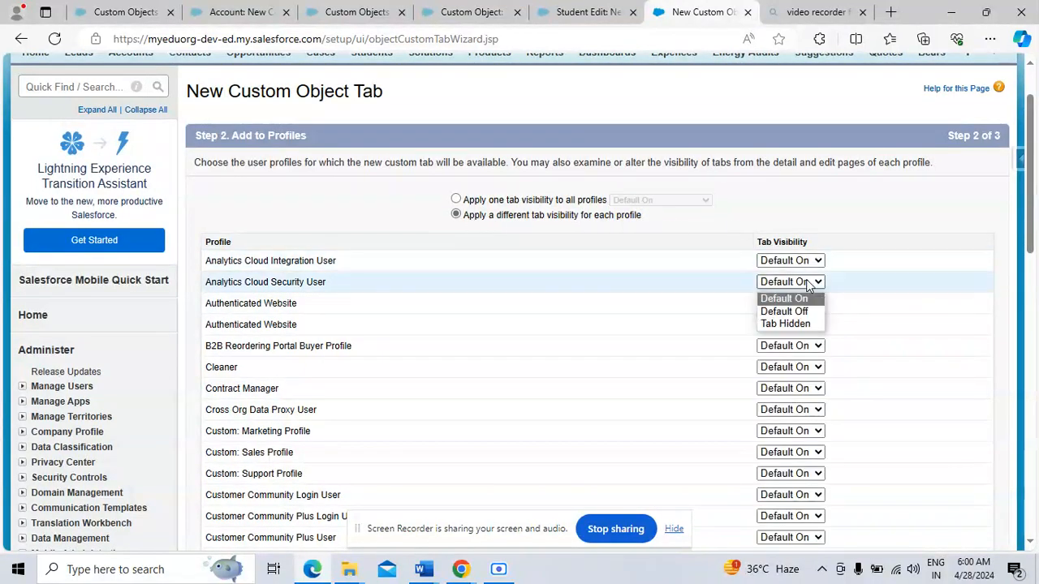
pyautogui.click(808, 314)
pyautogui.click(809, 303)
pyautogui.click(809, 345)
pyautogui.click(860, 242)
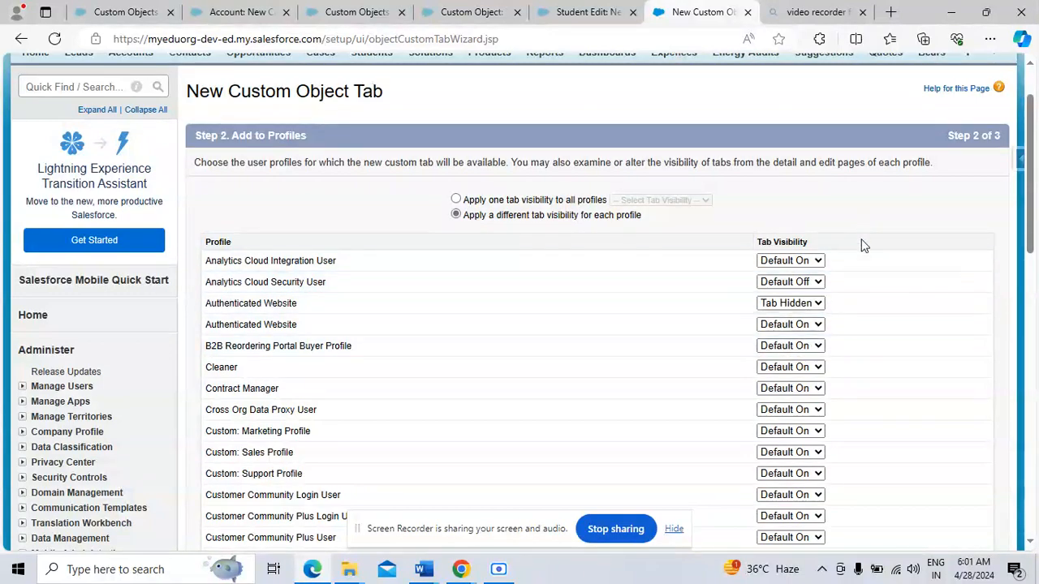
pyautogui.scroll(-15, 262, 287)
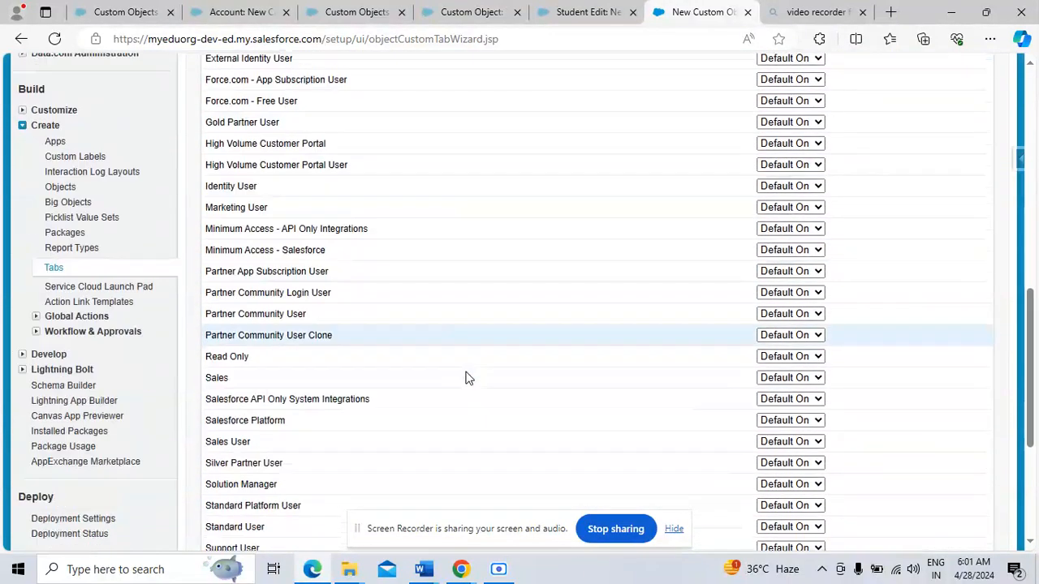
pyautogui.click(950, 351)
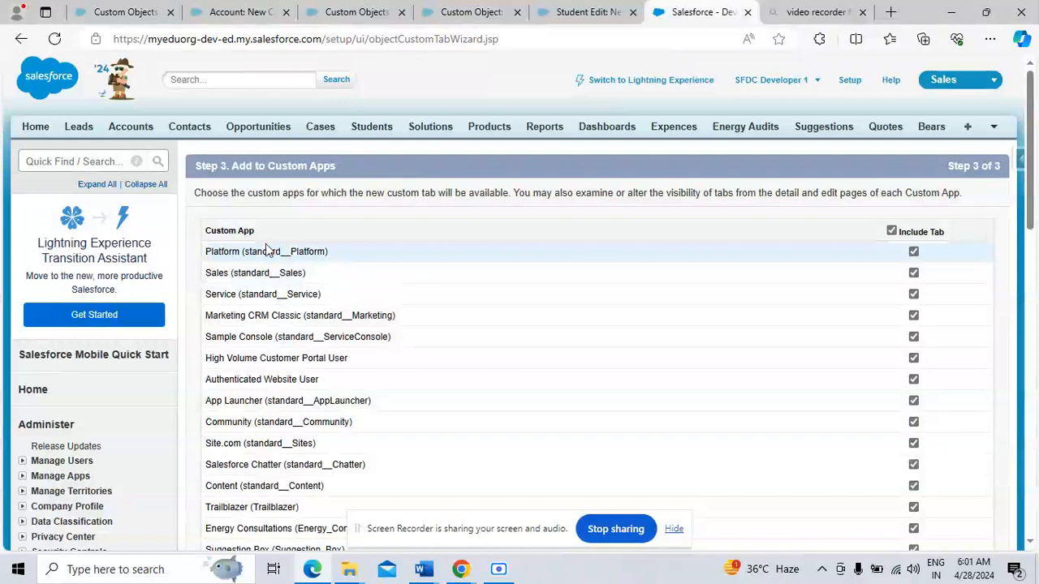
# Keep the Case Study tab included in all custom apps and appended to users' personal customizations, and save it.
pyautogui.scroll(-2, 288, 333)
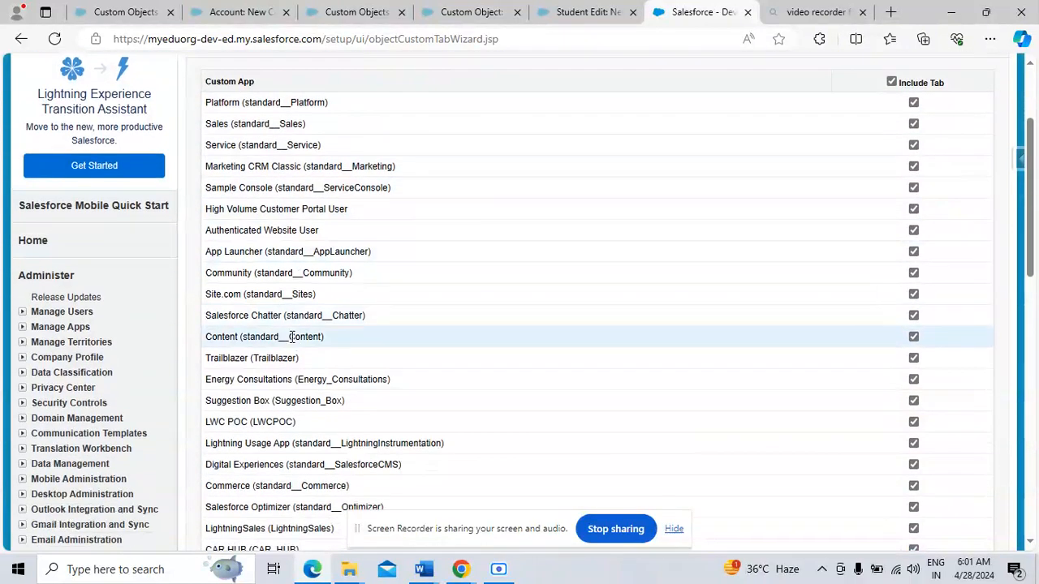
pyautogui.scroll(-3, 291, 336)
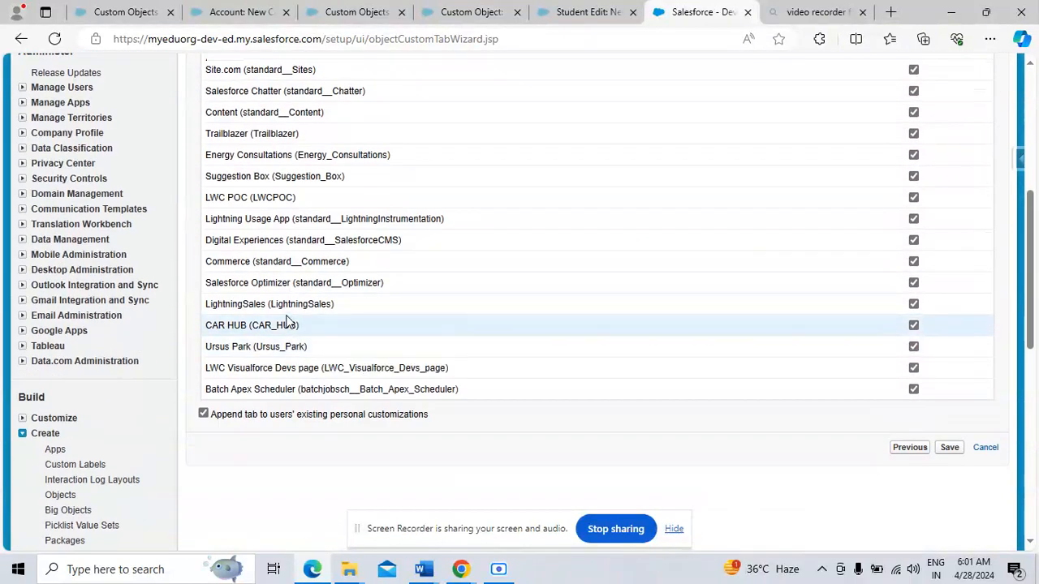
pyautogui.click(949, 448)
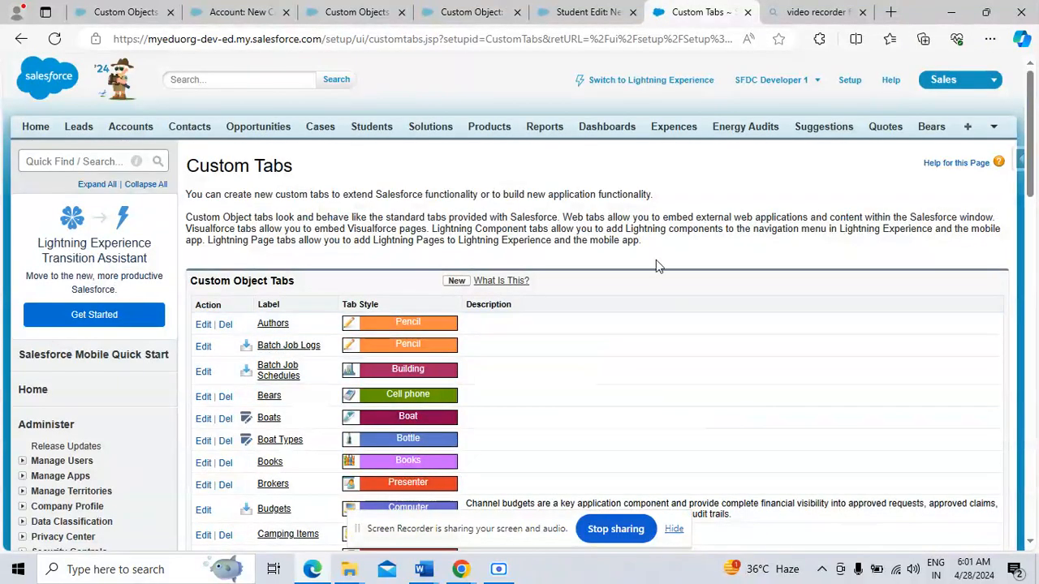
# Start a quick search in the Setup menu.
pyautogui.click(69, 159)
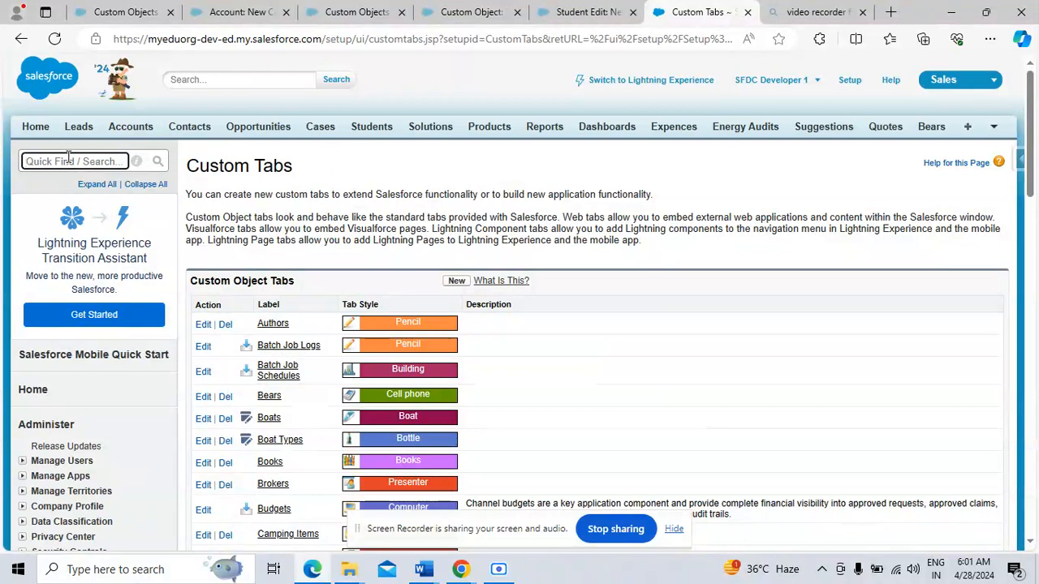